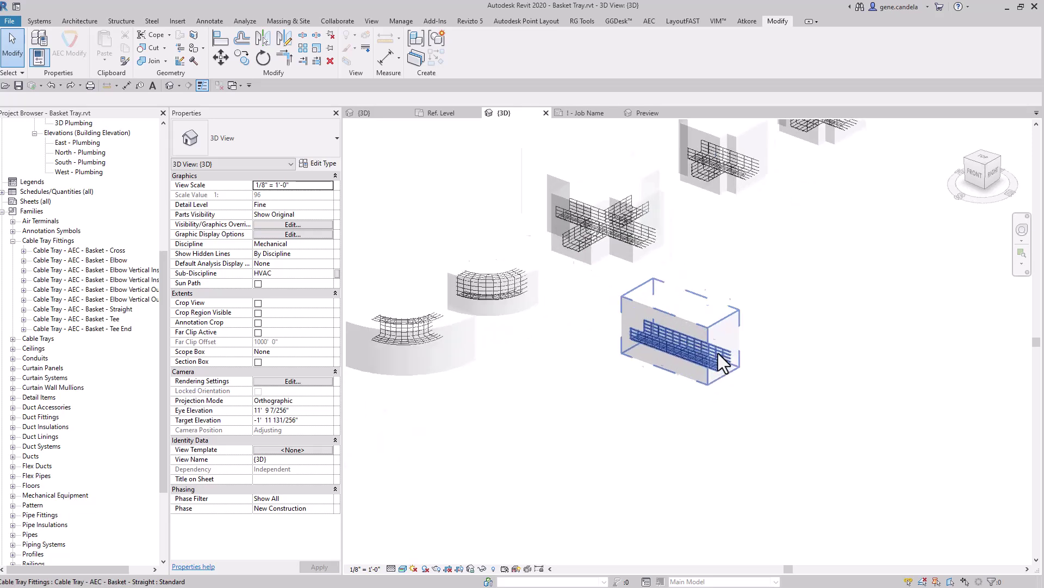
Stretch the free-standing straight basket tray to about 8' long.
middle_click_drag(744, 404, 652, 357, "shift")
left_click(628, 362)
middle_click_drag(547, 468, 546, 483, "shift")
scroll(527, 465, "down", 5)
middle_click_drag(601, 465, 726, 489)
scroll(733, 427, "down", 2)
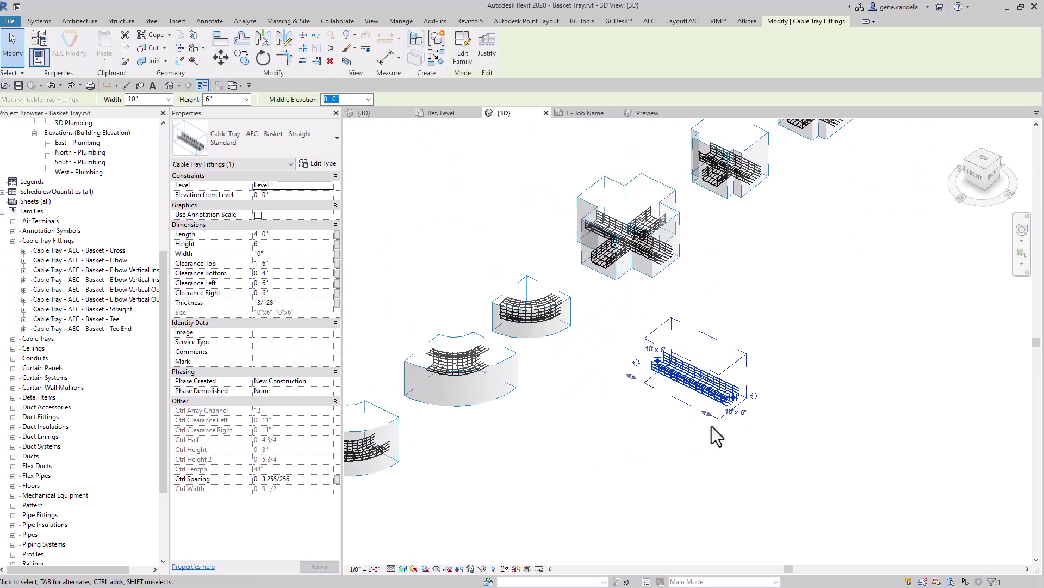
scroll(711, 426, "up", 5)
scroll(695, 408, "down", 3)
middle_click_drag(694, 411, 692, 414)
left_click_drag(691, 415, 829, 458)
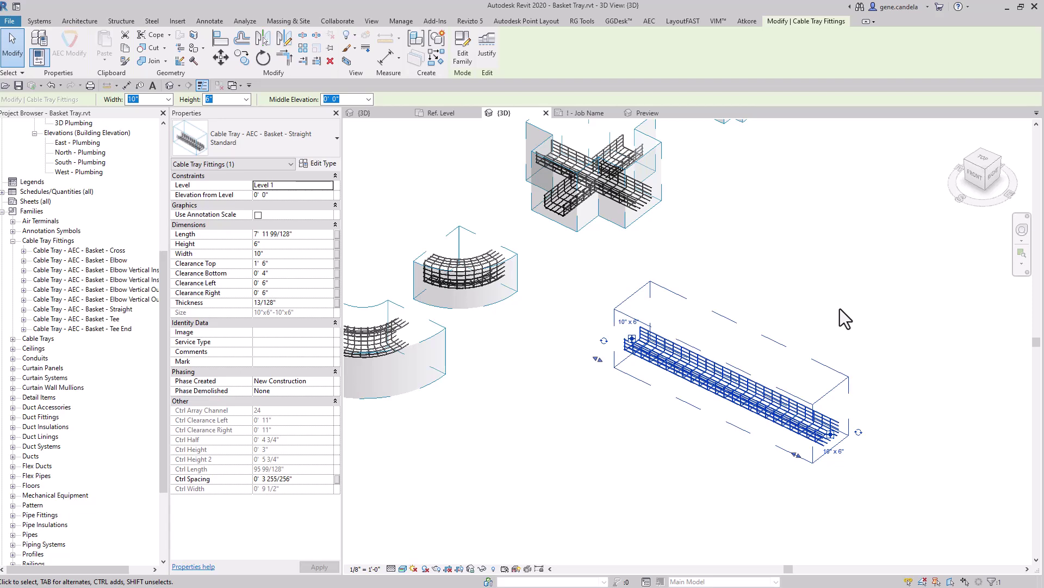
left_click(840, 308)
scroll(840, 309, "down", 3)
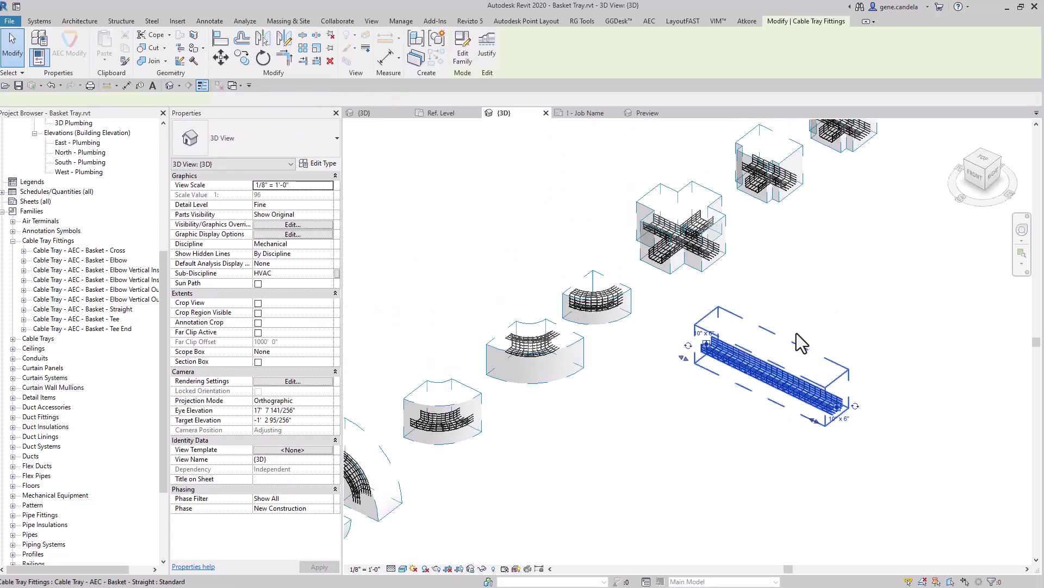
Set the straight basket tray's length to 10' 0".
left_click(776, 353)
scroll(798, 328, "up", 4)
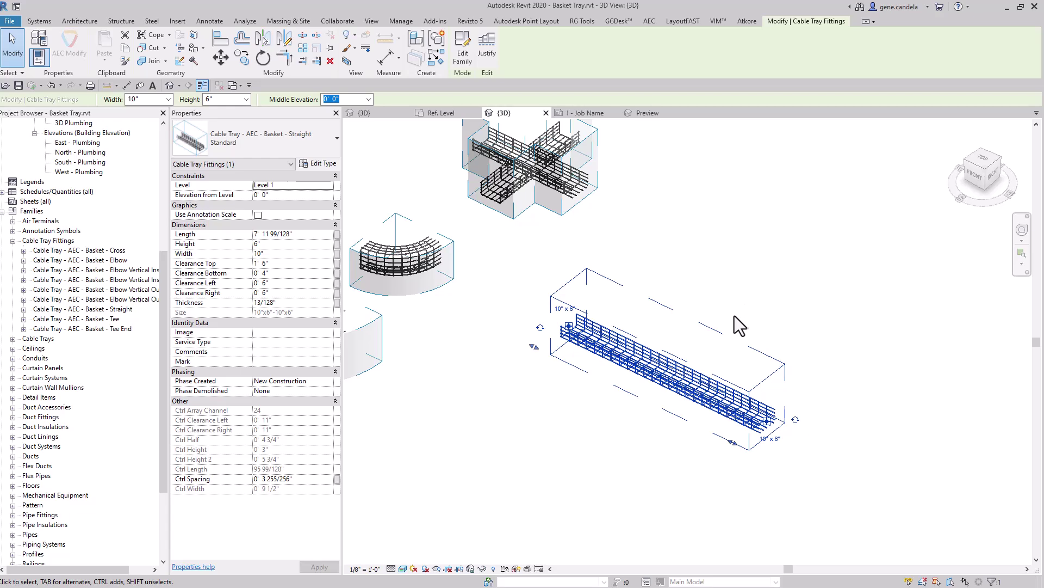
scroll(742, 313, "down", 3)
middle_click_drag(715, 354, 779, 337)
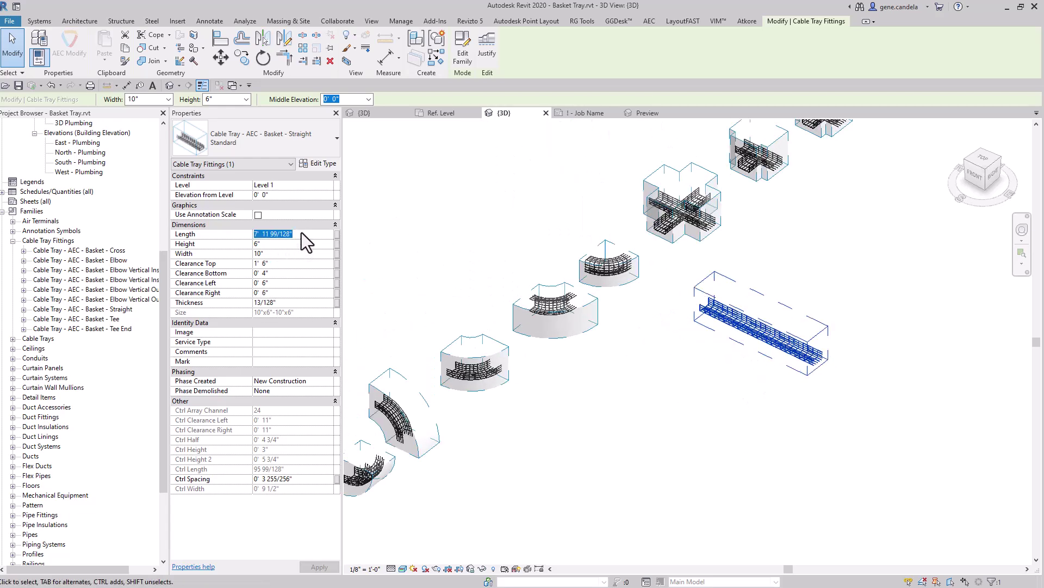
type("10'  0")
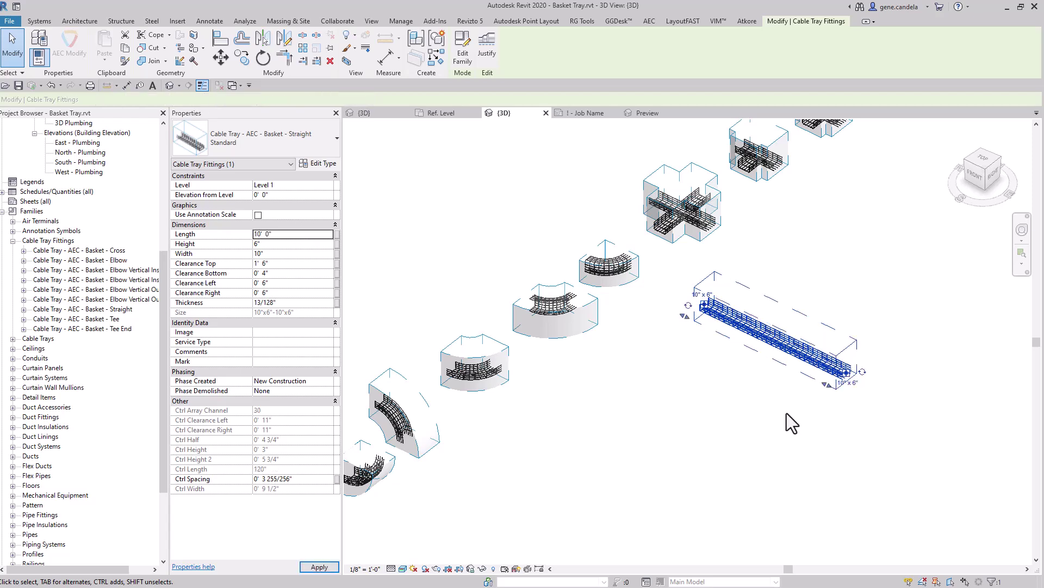
Create a similar fitting from the horizontal basket elbow and place it on the end of the 10' straight tray.
middle_click_drag(601, 418, 671, 389)
right_click(551, 334)
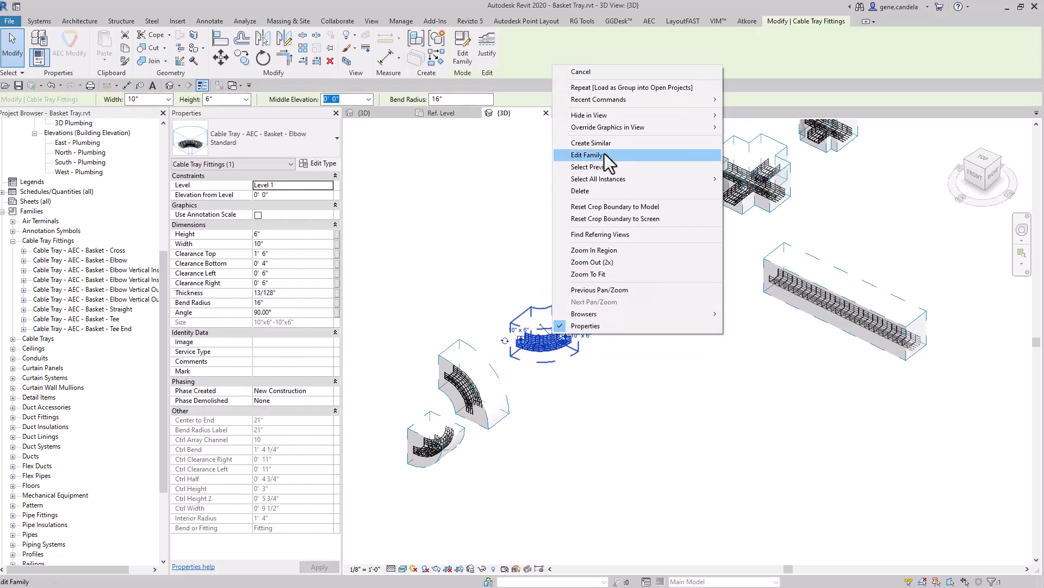
left_click(609, 143)
left_click(917, 347)
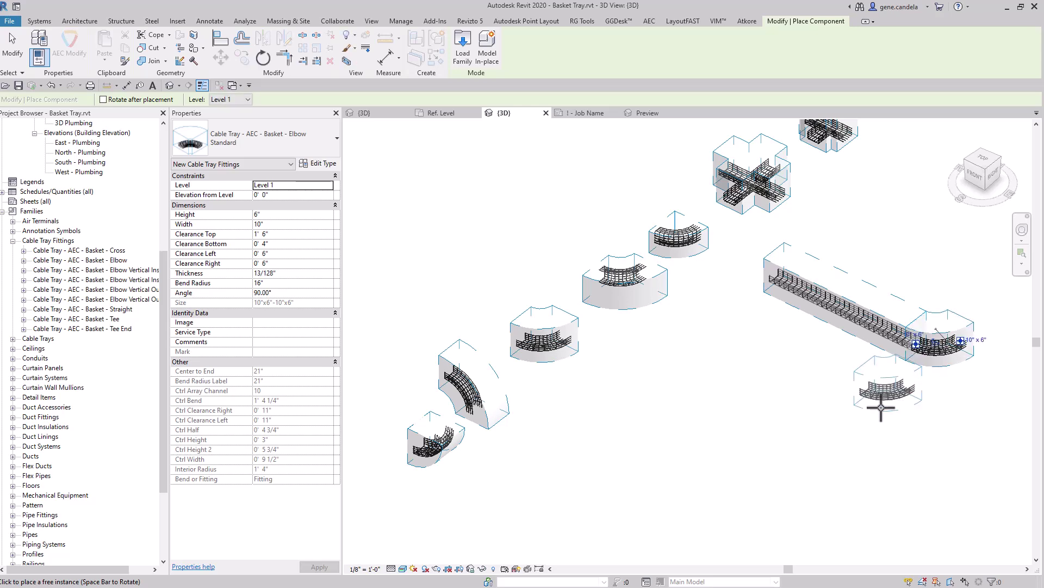
middle_click_drag(872, 377, 702, 421)
key("Escape")
Create a similar 10' straight tray and place it rotated on the elbow's open end to continue the run.
right_click(701, 354)
left_click(752, 162)
middle_click_drag(824, 406, 690, 465, "shift")
key("space")
left_click(685, 459)
key("space")
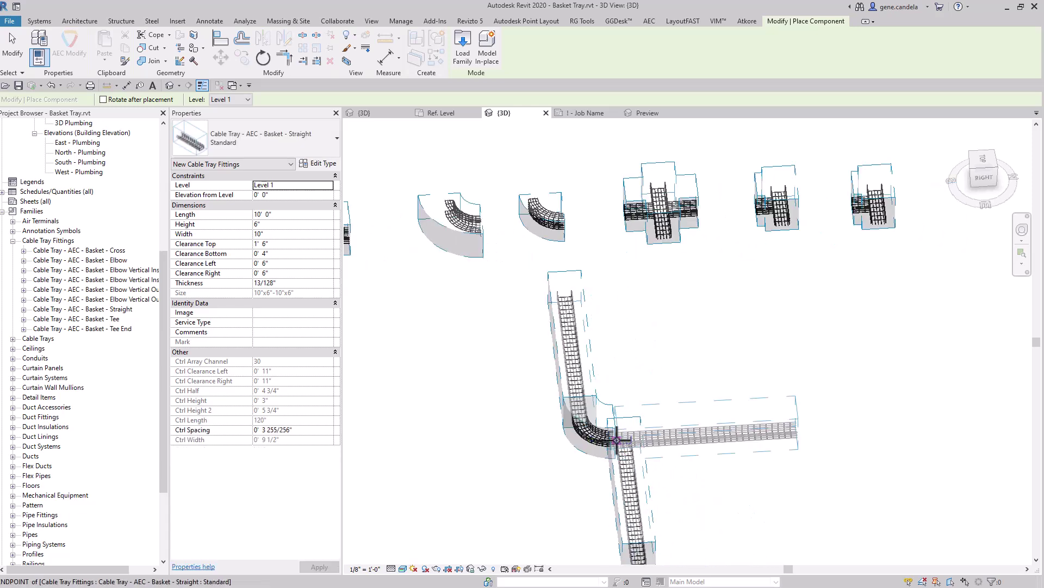
left_click(619, 442)
Delete the misplaced straight tray beside the elbow's open end.
key("Escape")
key("Escape")
left_click(660, 496)
key("Delete")
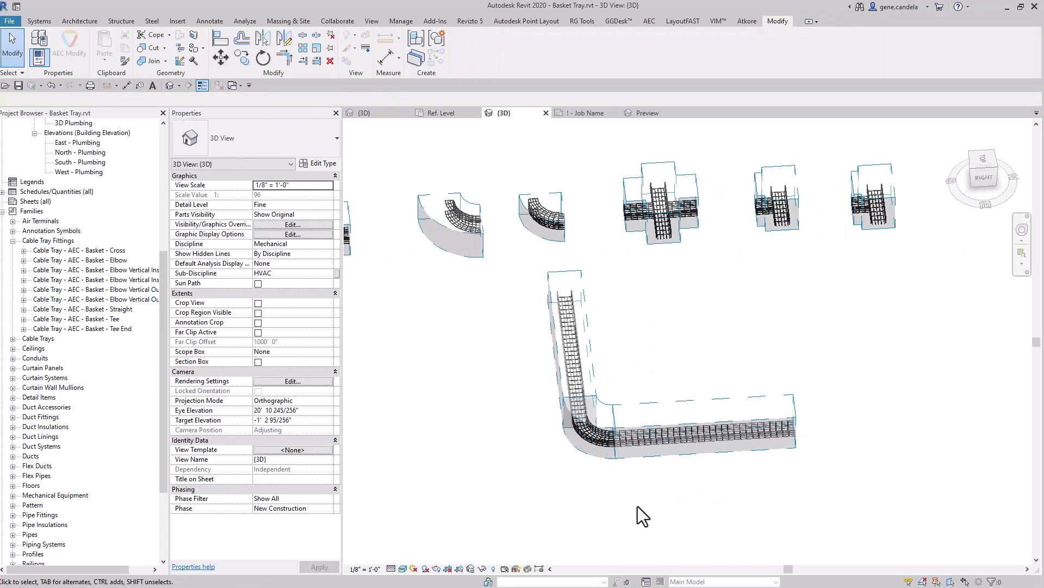
Examine the joined tray run up close and review the clearance dimensions of its first straight tray.
middle_click_drag(607, 493, 708, 460, "shift")
scroll(669, 331, "up", 6)
middle_click_drag(696, 334, 759, 338)
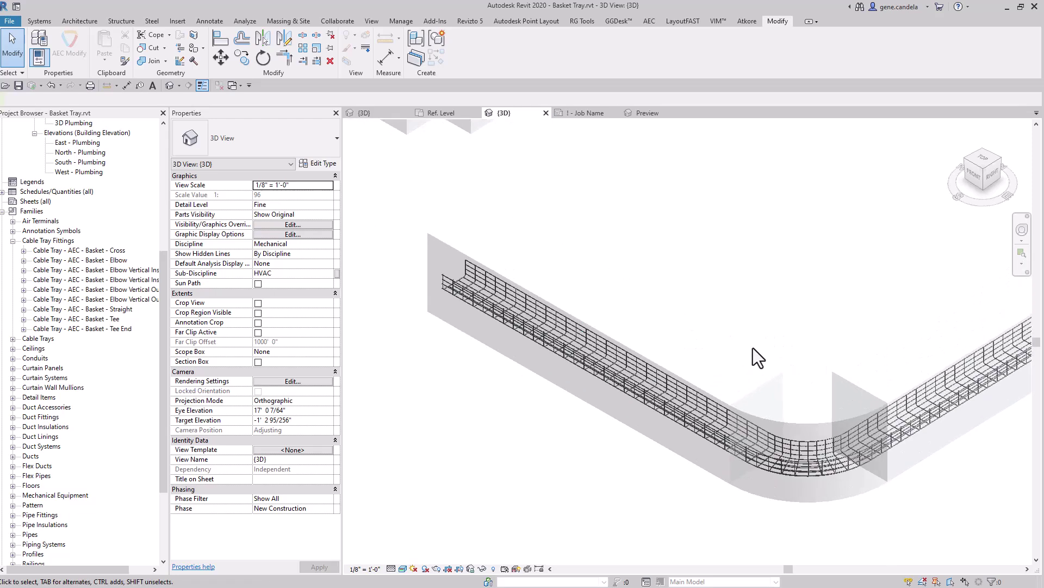
left_click(525, 368)
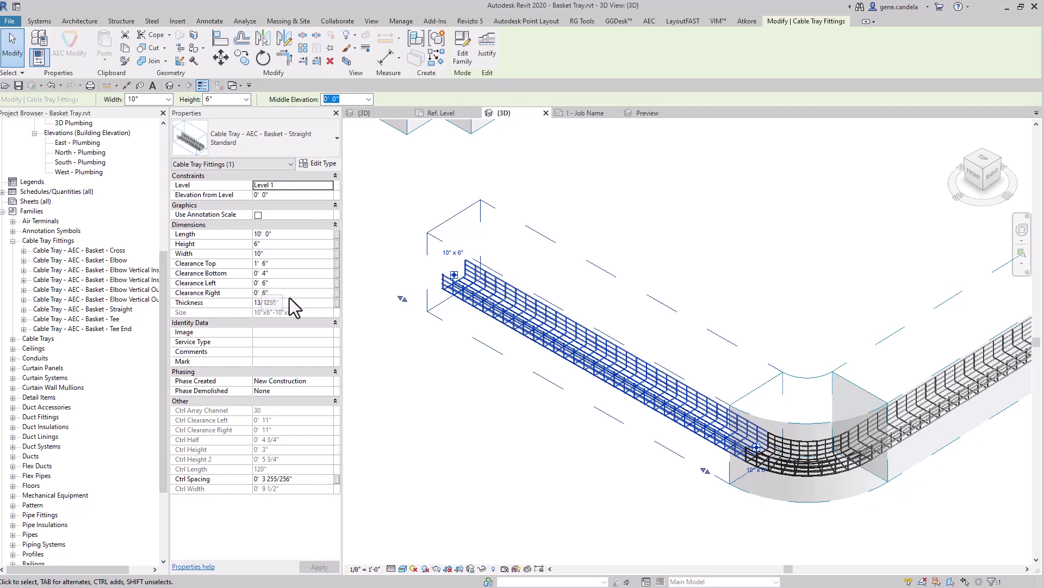
left_click(669, 237)
Hide the Clearance Zone subcategory of Cable Tray Fittings in the 3D view's visibility overrides.
scroll(712, 279, "down", 2)
middle_click_drag(712, 278, 761, 293, "shift")
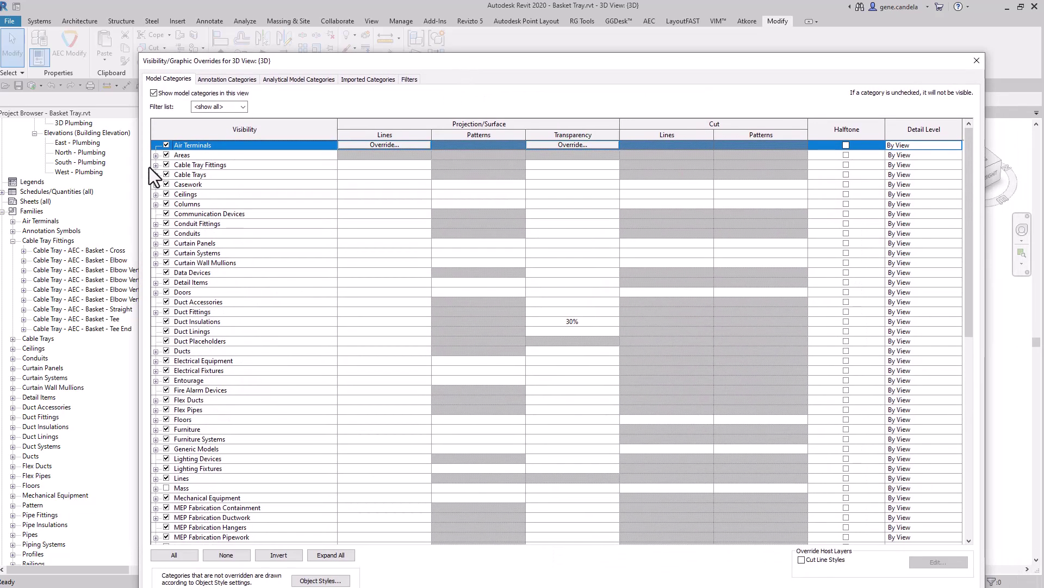
left_click(155, 165)
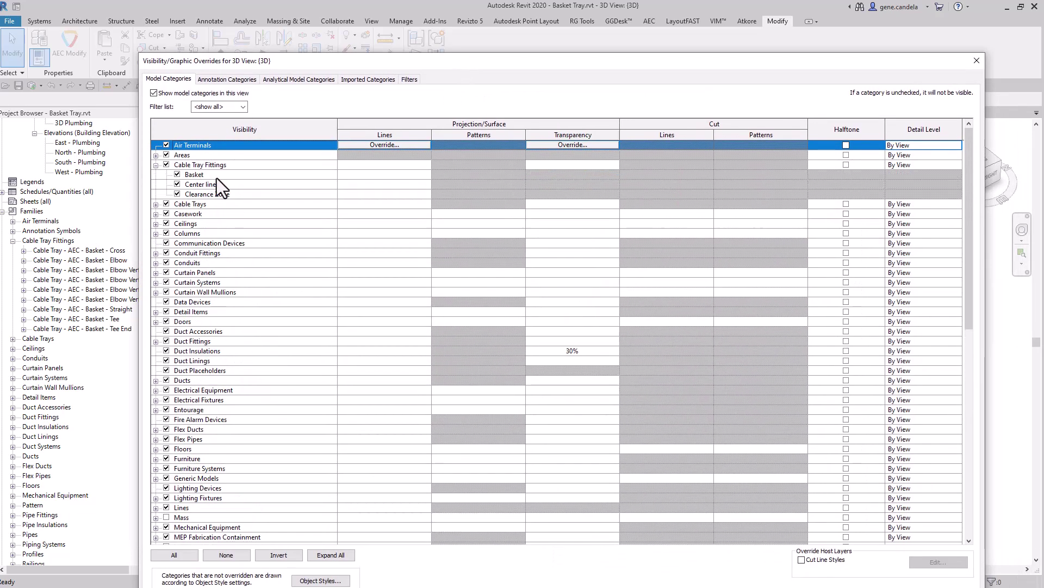
left_click(176, 195)
left_click_drag(747, 64, 736, 42)
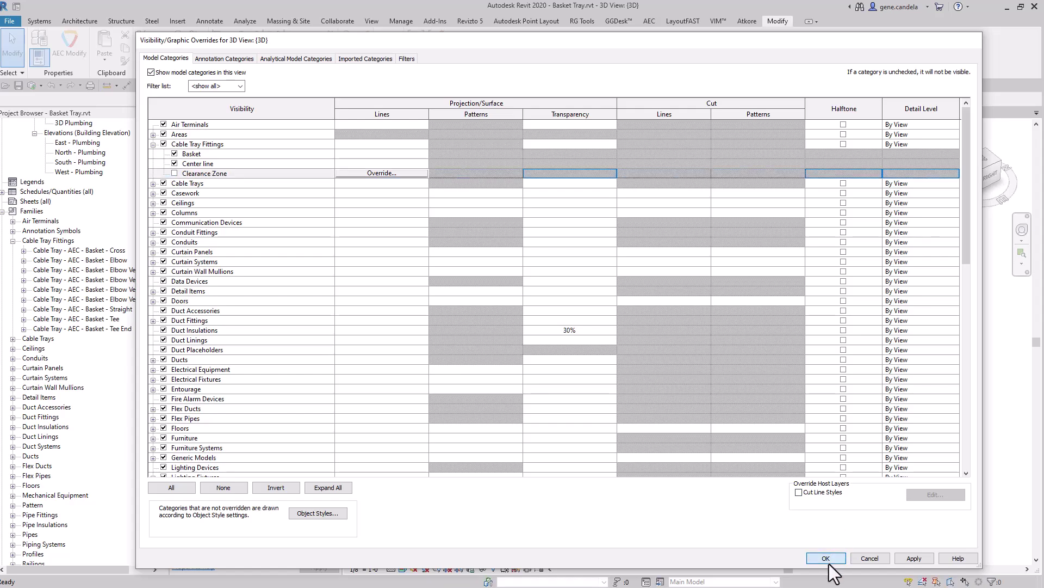
left_click(825, 558)
Create a similar Elbow Vertical Inside 3D fitting and place it on the open end of the second straight tray.
middle_click_drag(800, 524, 625, 457, "shift")
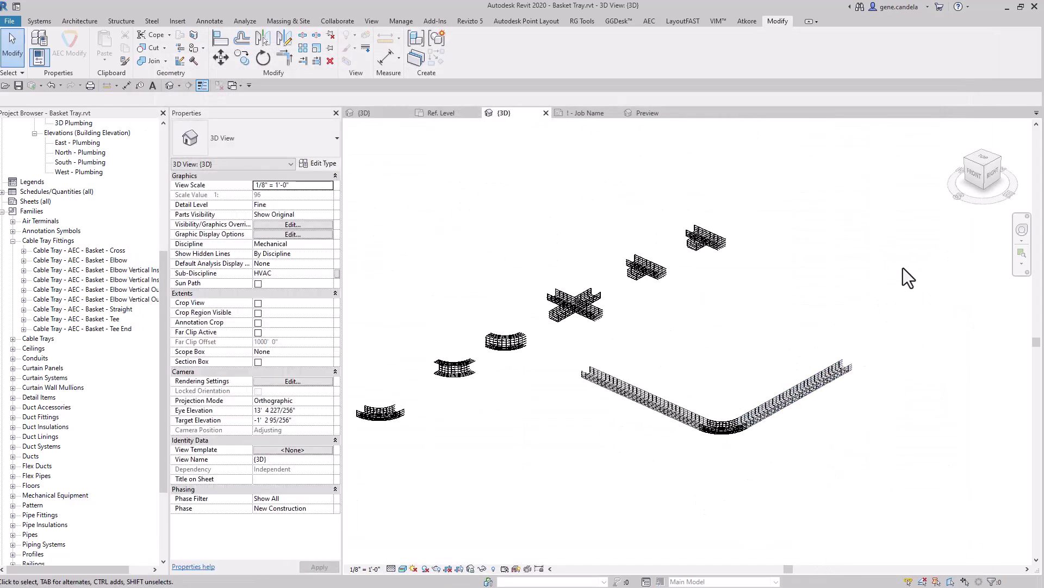
middle_click_drag(550, 457, 670, 434, "shift")
scroll(608, 481, "down", 2)
scroll(537, 441, "up", 2)
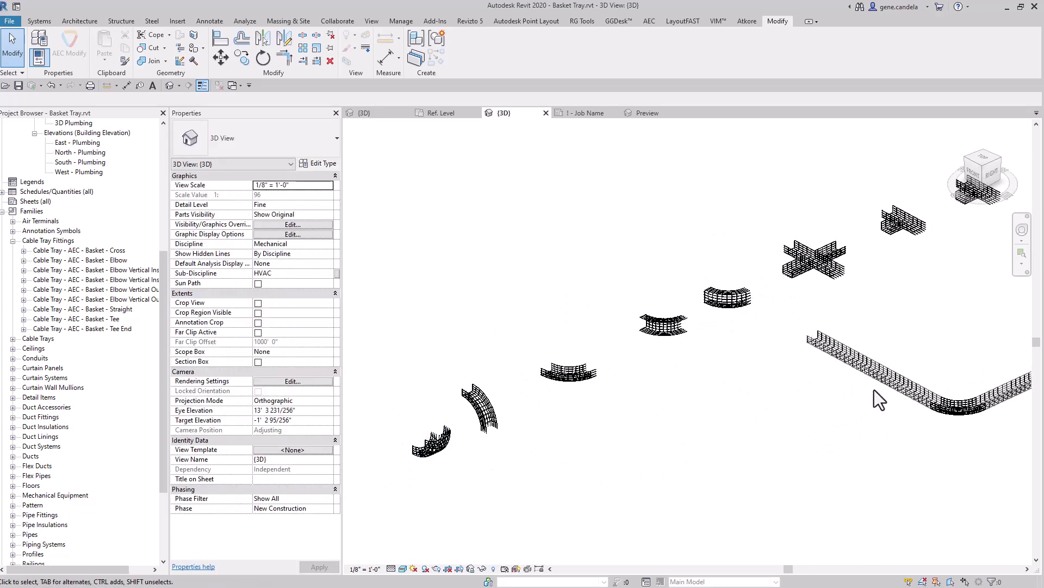
left_click(442, 454)
right_click(441, 452)
left_click(505, 264)
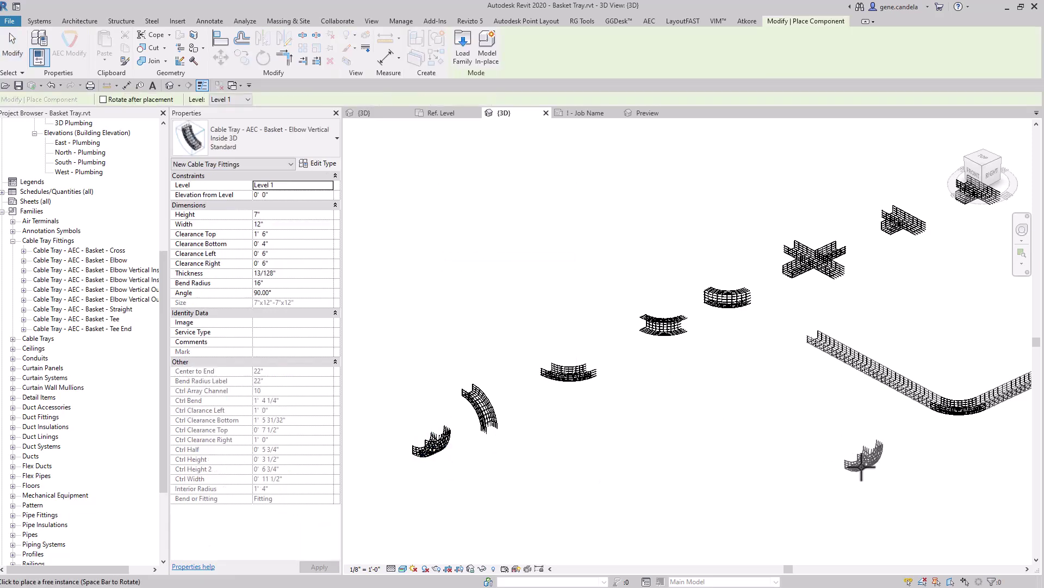
middle_click_drag(860, 466, 770, 460, "shift")
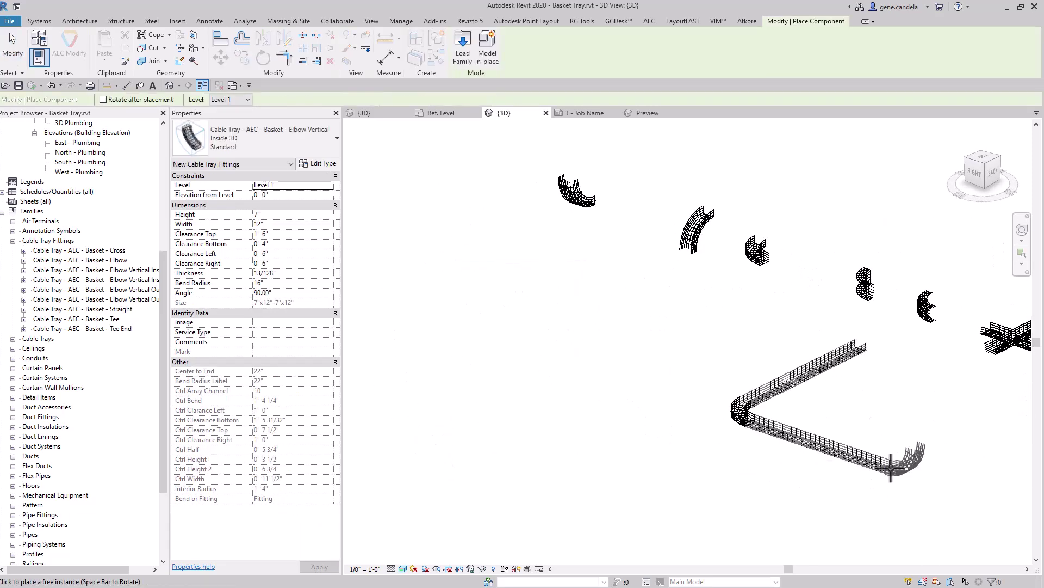
left_click(891, 464)
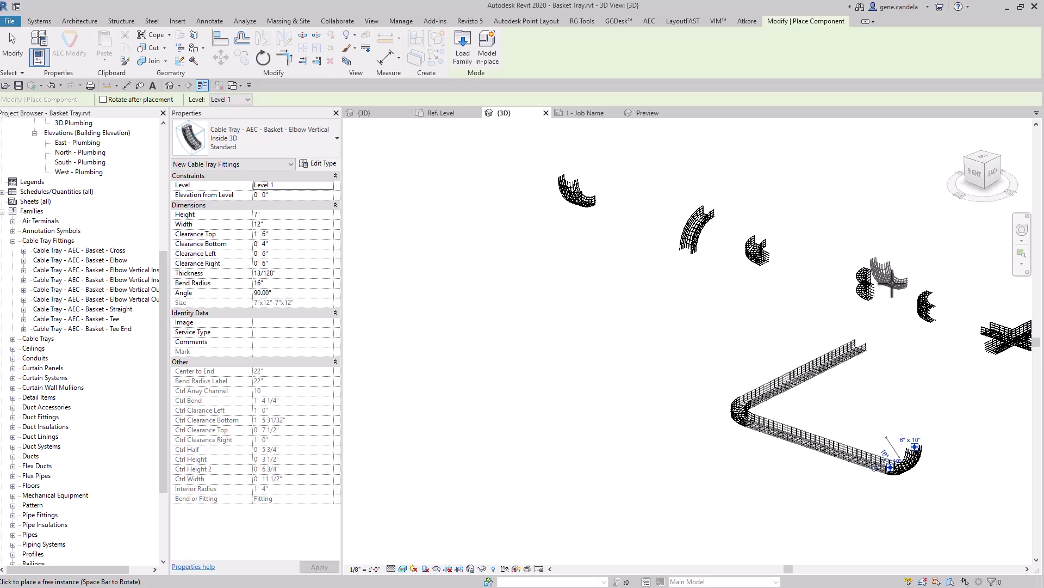
key("Escape")
Reduce the bend angle of the newly placed inside vertical elbow.
left_click(912, 462)
middle_click_drag(912, 463, 841, 493, "shift")
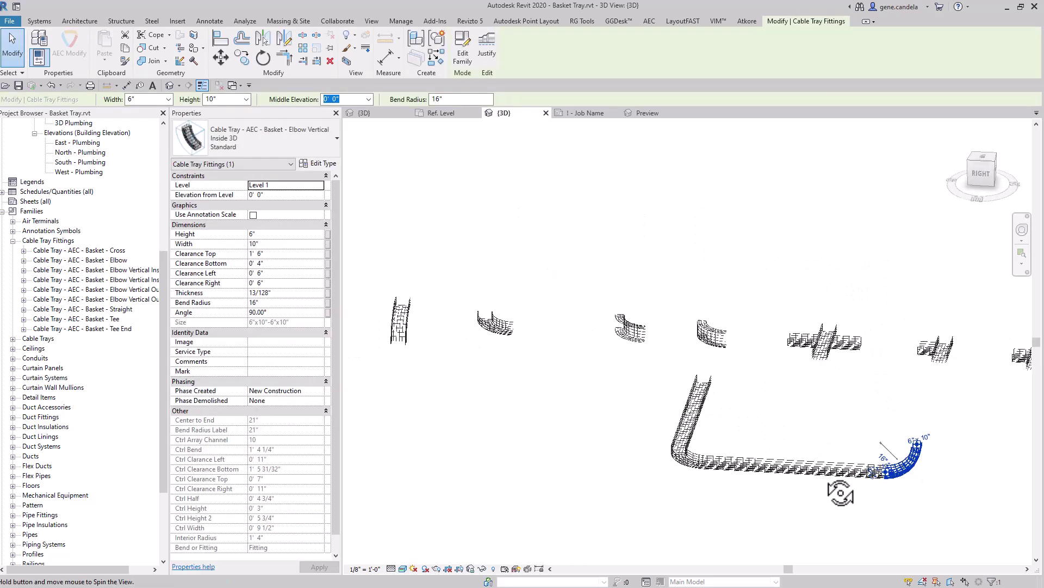
left_click(282, 312)
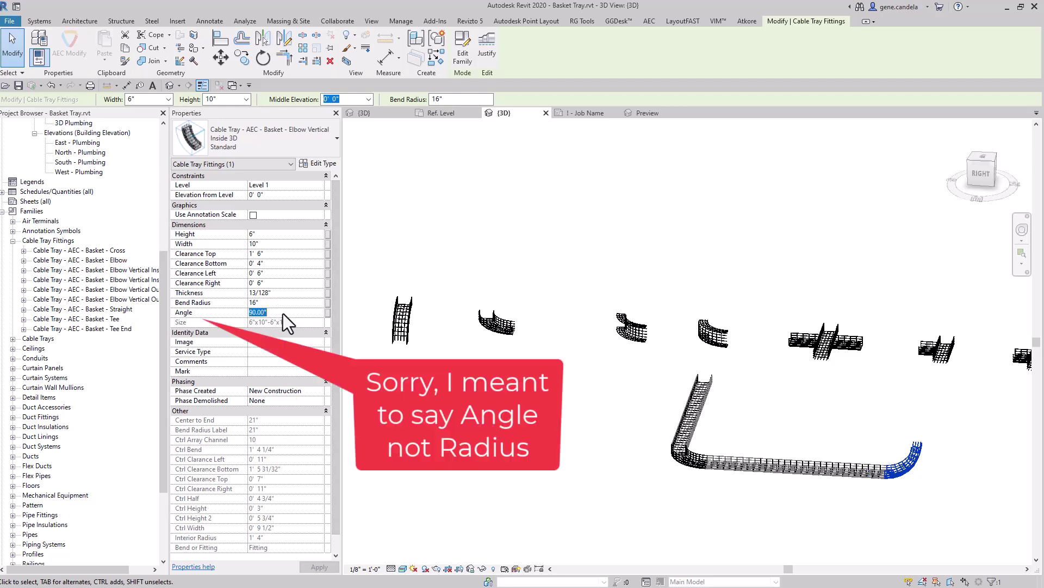
left_click(661, 449)
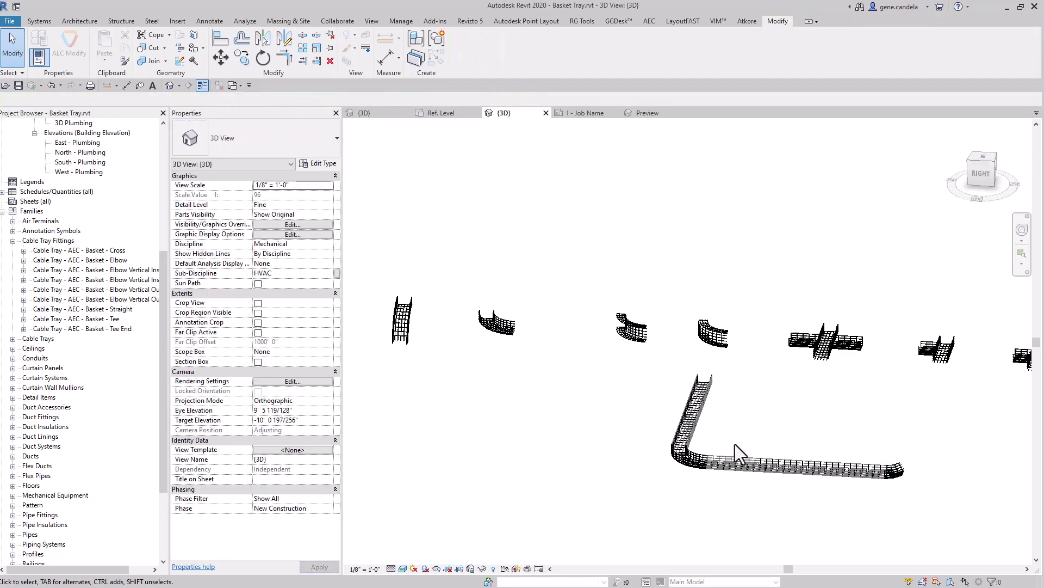
Create a similar 10' straight tray and place it sloping upward from the inside vertical elbow's open end.
left_click(762, 461)
right_click(763, 463)
left_click(811, 272)
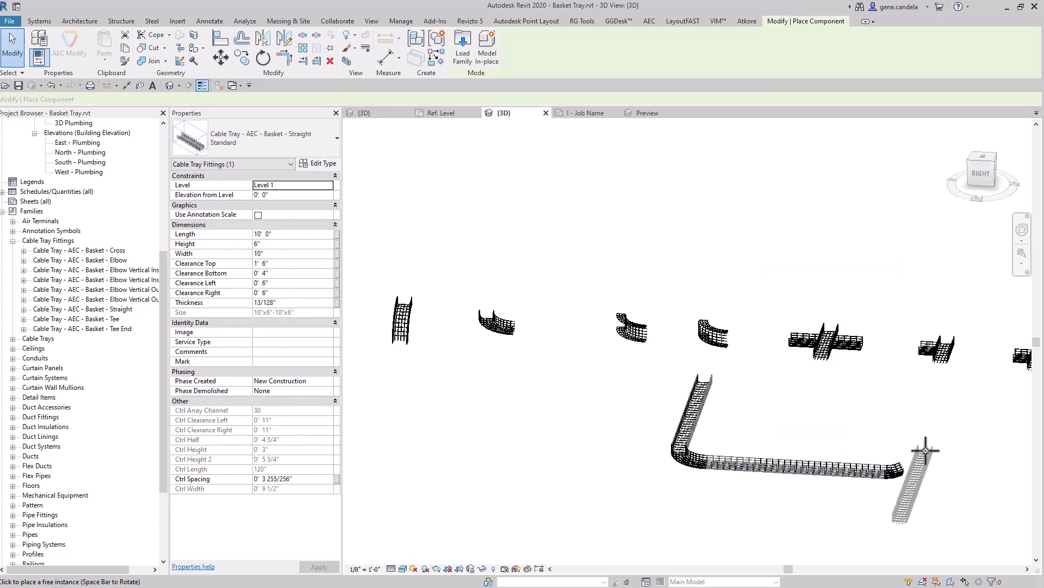
left_click(904, 468)
middle_click_drag(923, 502, 840, 510)
scroll(841, 504, "down", 1)
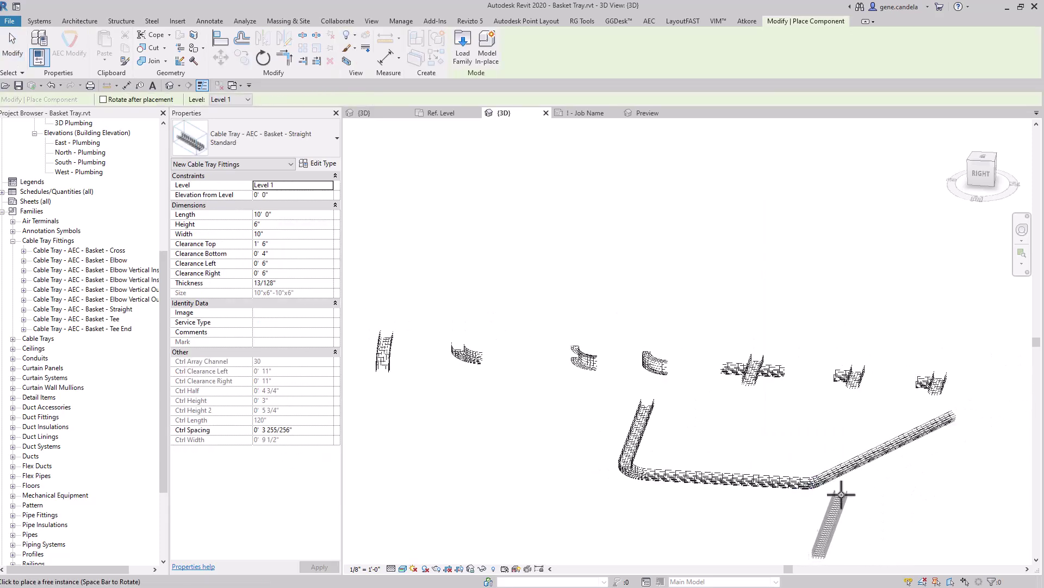
key("Escape")
key("Escape")
Create a similar Elbow Vertical Outside 3D fitting and place it on the upper end of the sloped tray.
scroll(456, 371, "down", 1)
middle_click_drag(462, 391, 569, 413)
right_click(502, 376)
left_click(544, 184)
left_click(997, 431)
key("Escape")
key("Escape")
Set the outside vertical elbow's angle to 30°.
middle_click_drag(995, 506, 863, 450)
left_click(900, 429)
left_click(290, 311)
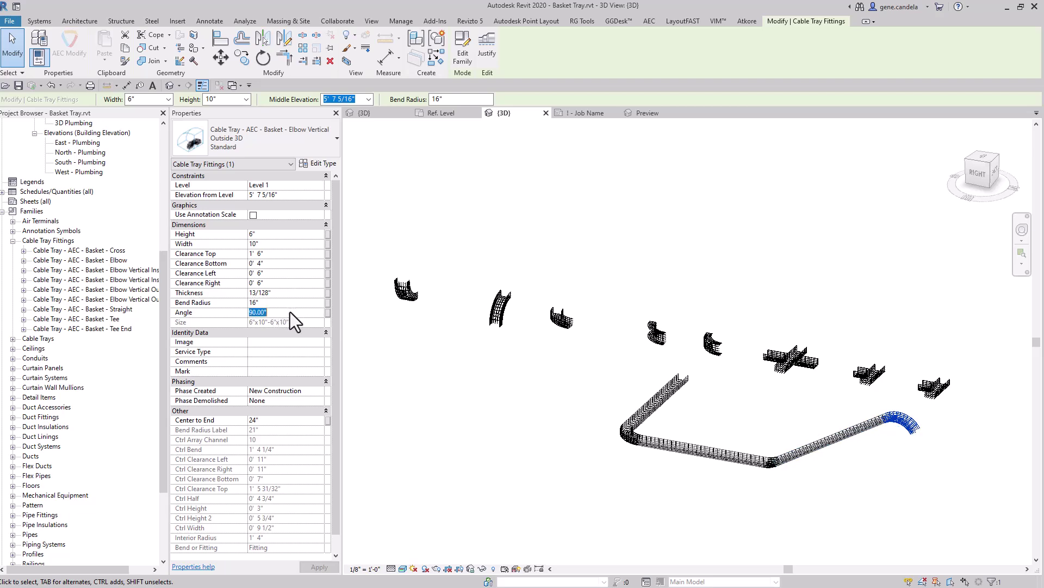
type("3")
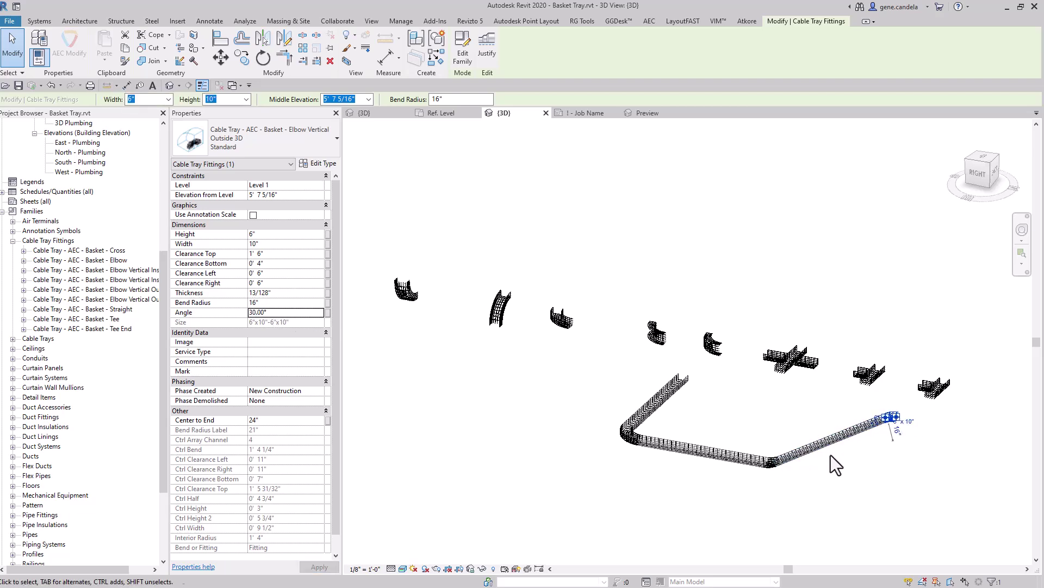
left_click(824, 457)
Create a similar 10' straight tray from the sloped tray and place it on the outside vertical elbow's open end.
left_click(811, 447)
right_click(812, 445)
left_click(851, 255)
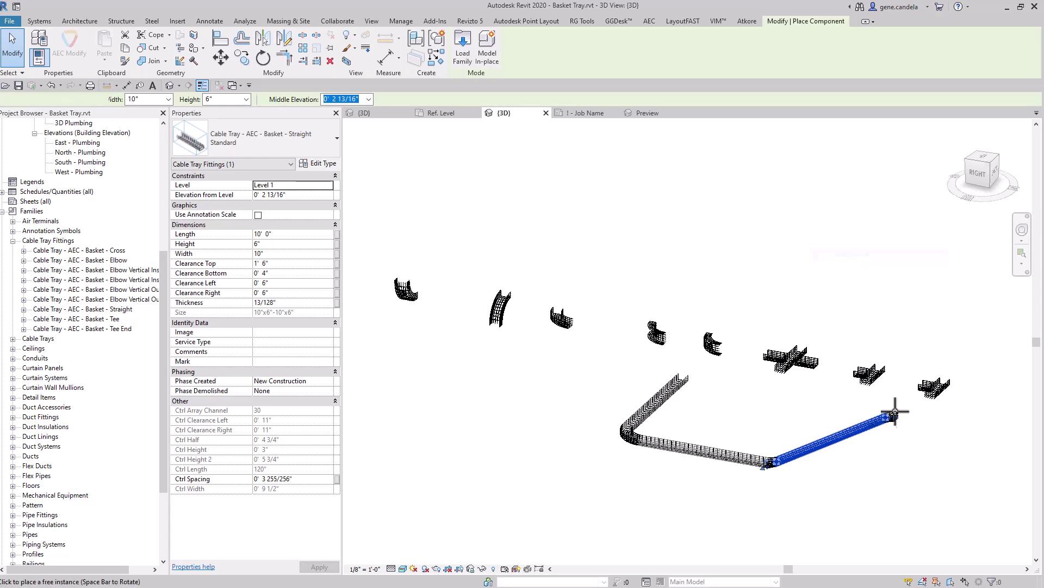
left_click(930, 445)
key("Escape")
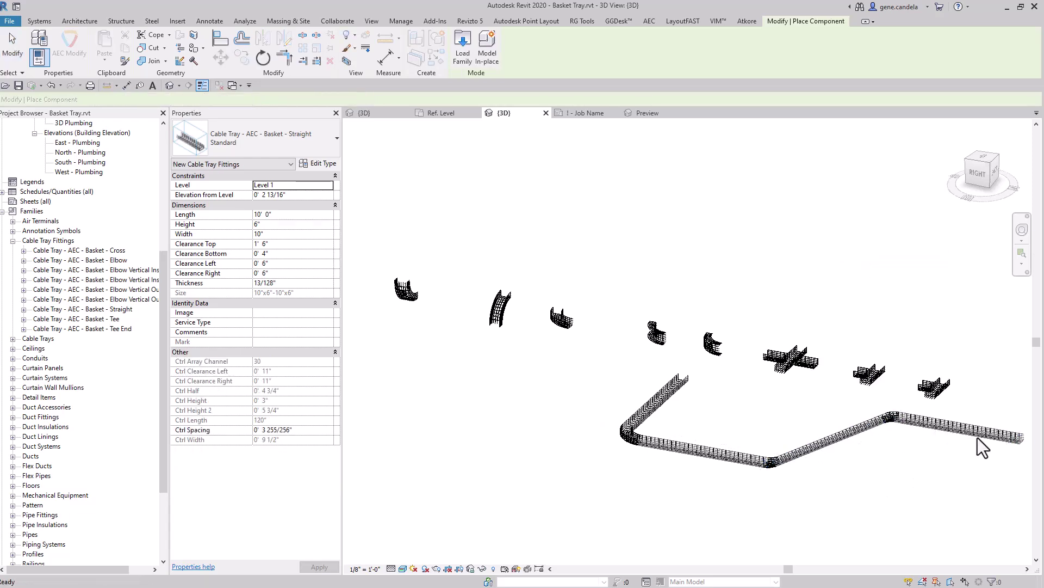
Lengthen the last straight tray of the run to 30' 0".
left_click(977, 437)
middle_click_drag(954, 459, 815, 478)
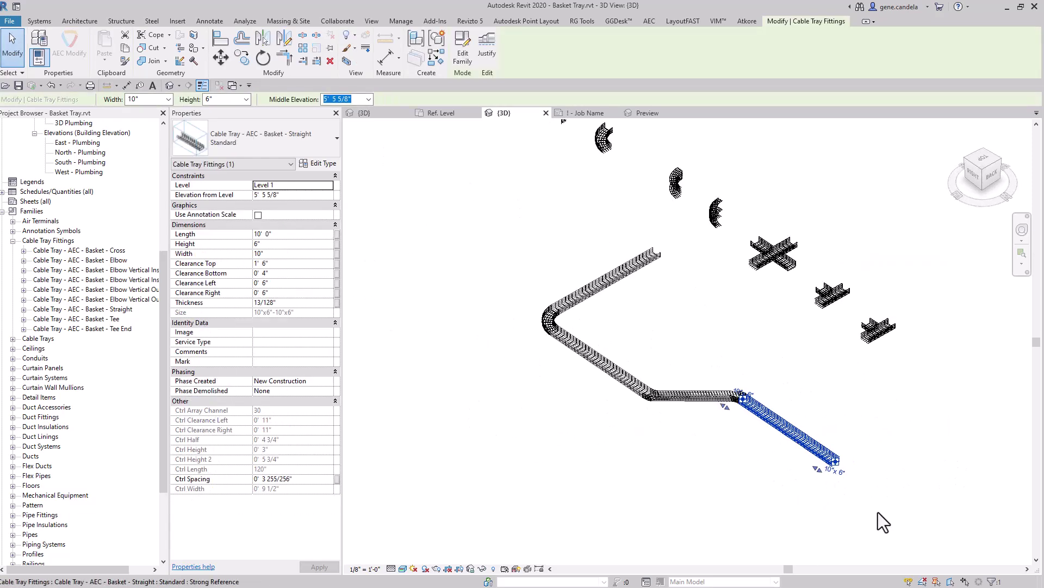
left_click_drag(933, 456, 919, 473)
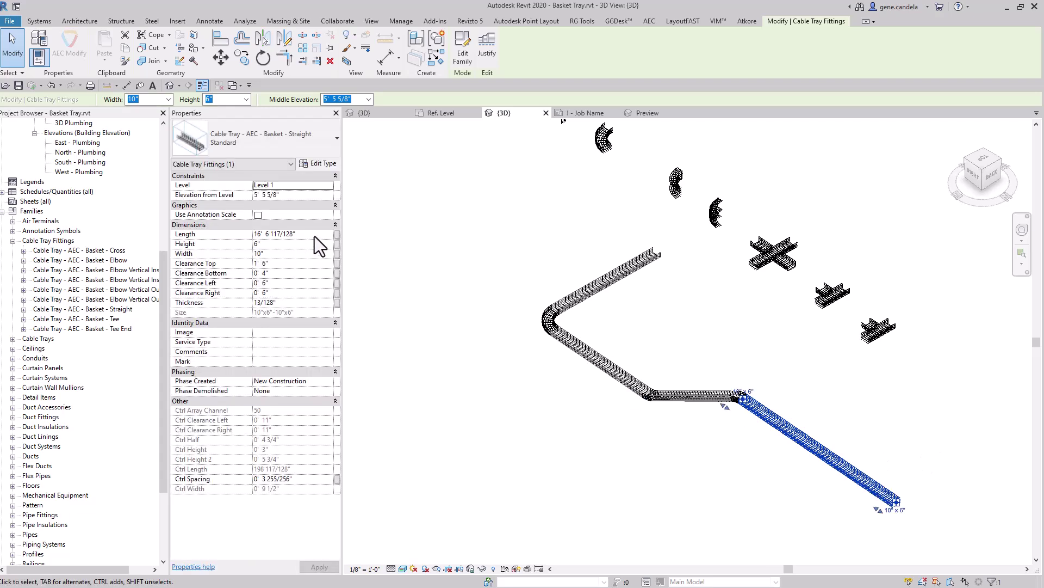
left_click(859, 394)
Create a similar basket cross fitting and place it on the far end of the 30' straight tray.
scroll(868, 439, "down", 3)
middle_click_drag(880, 439, 802, 386, "shift")
right_click(664, 278)
left_click(722, 354)
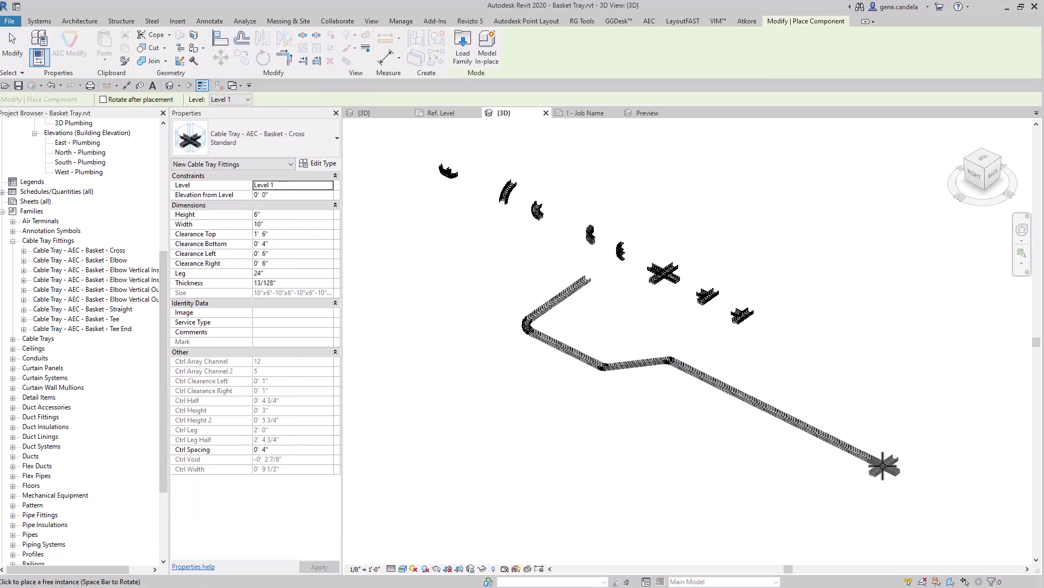
key("Escape")
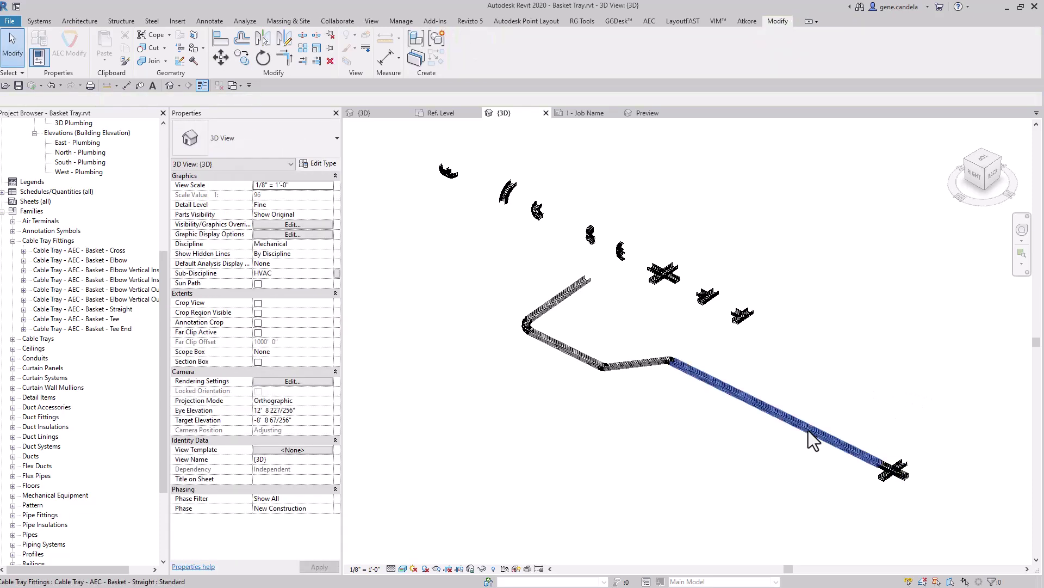
Create a similar 30' straight tray, place it on the cross's rear side branch, and delete the stray unconnected tray.
right_click(803, 427)
left_click(863, 237)
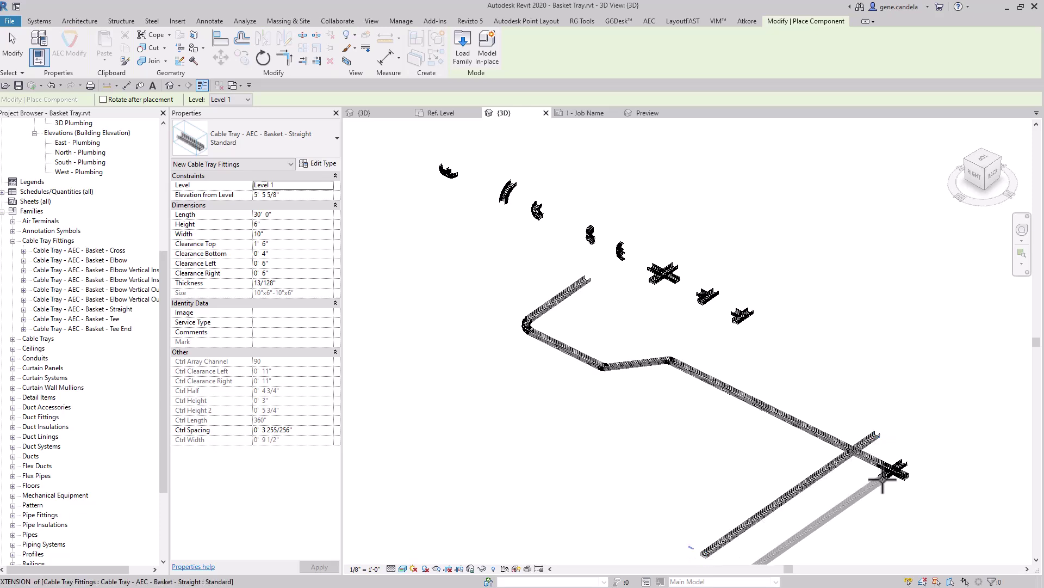
left_click(859, 483)
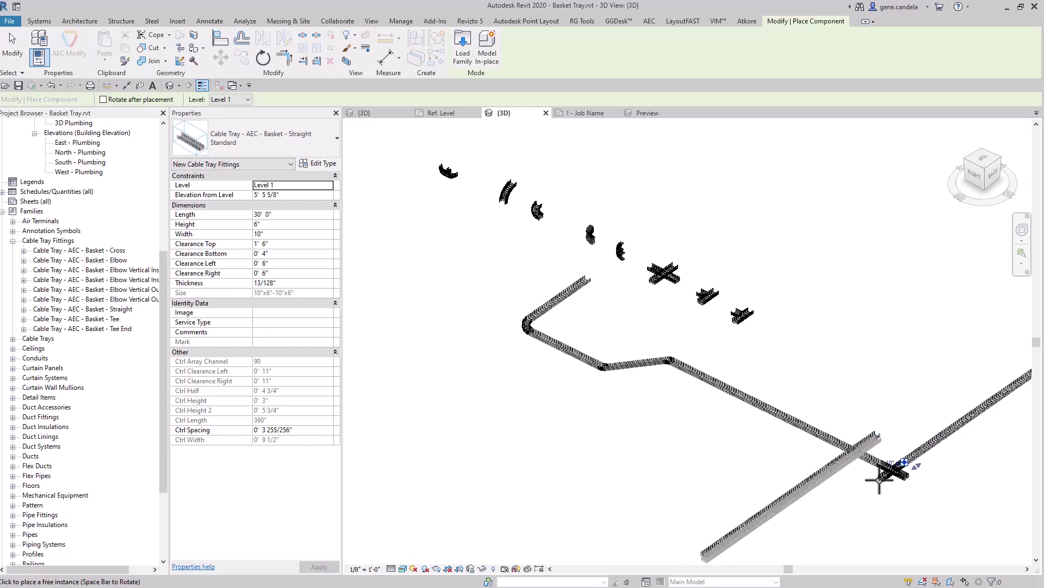
scroll(838, 419, "up", 4)
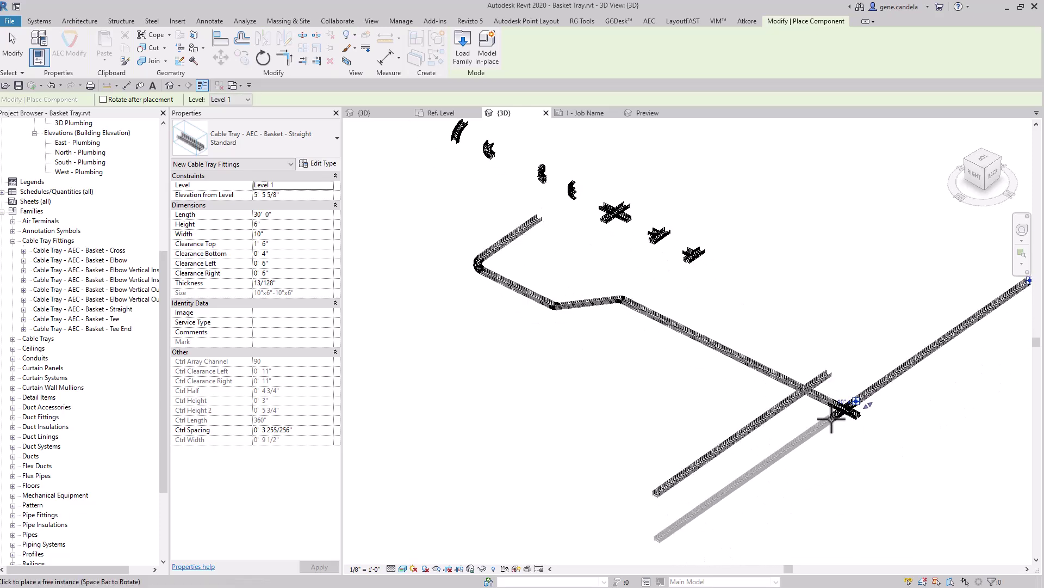
key("Escape")
left_click(751, 403)
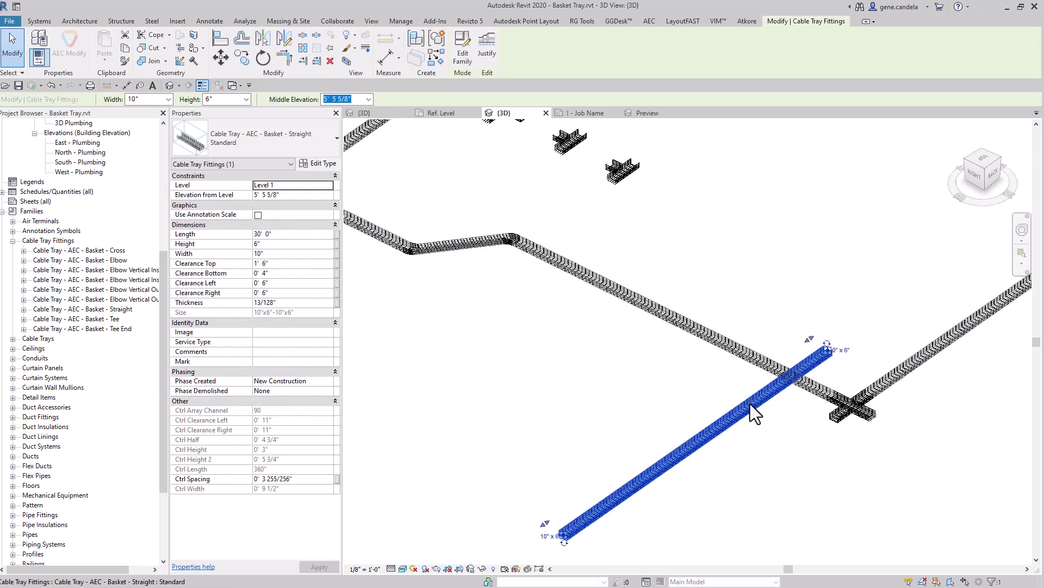
key("Delete")
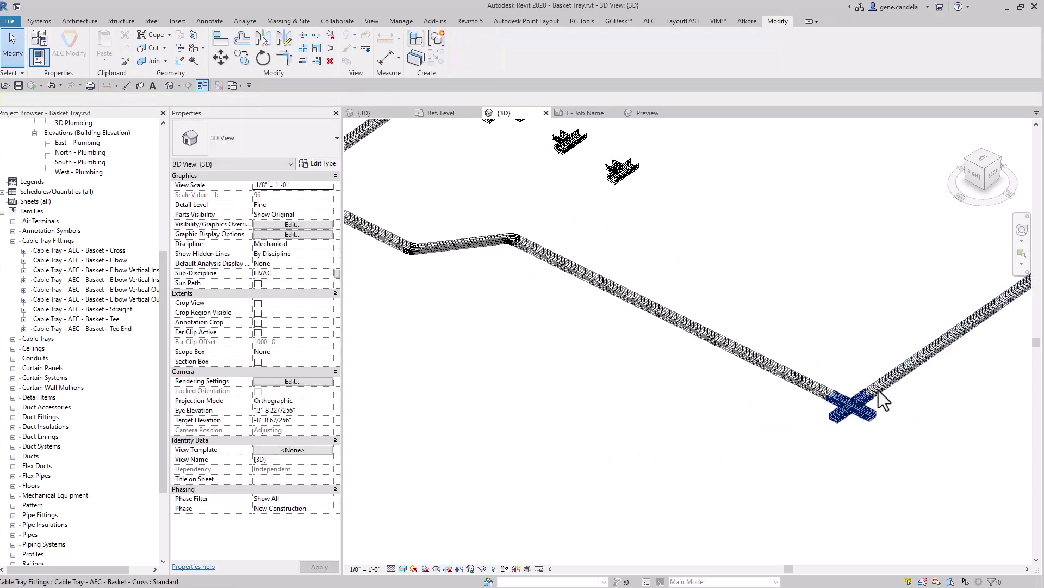
Create similar 30' straight trays from the connected branch and place them on the cross's two remaining open ends.
left_click(897, 380)
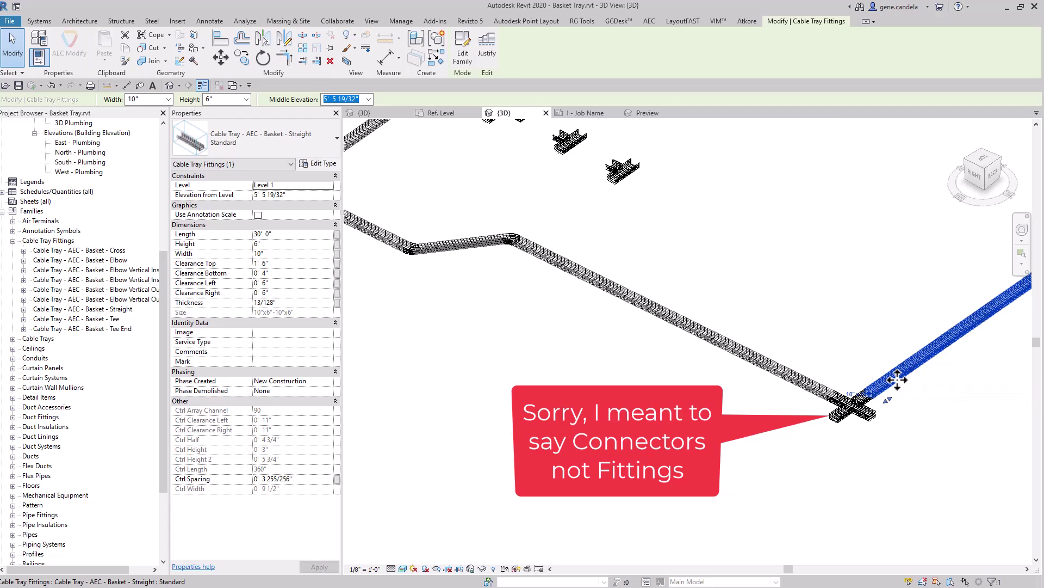
right_click(897, 380)
left_click(939, 187)
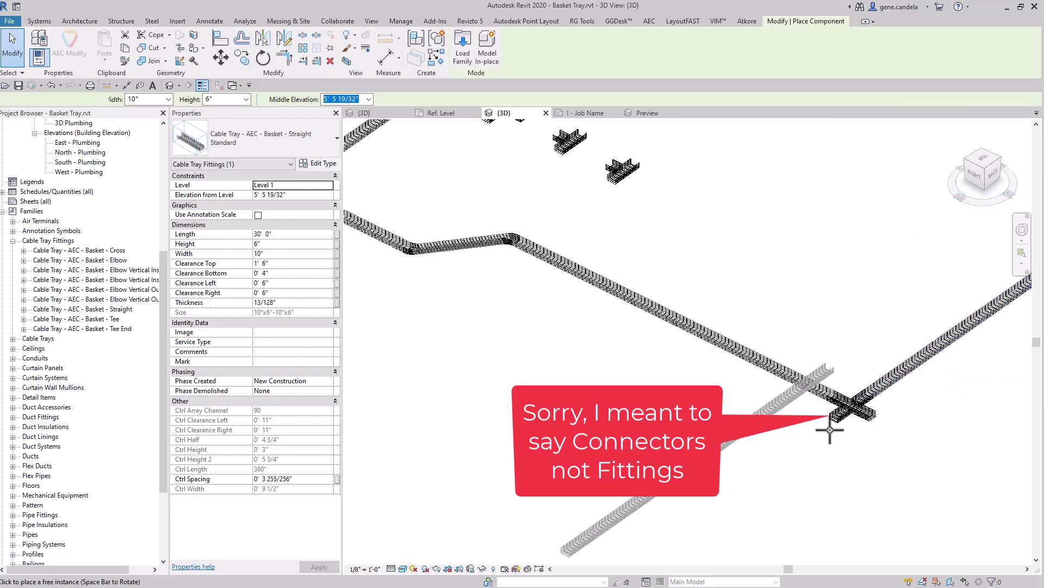
left_click(838, 417)
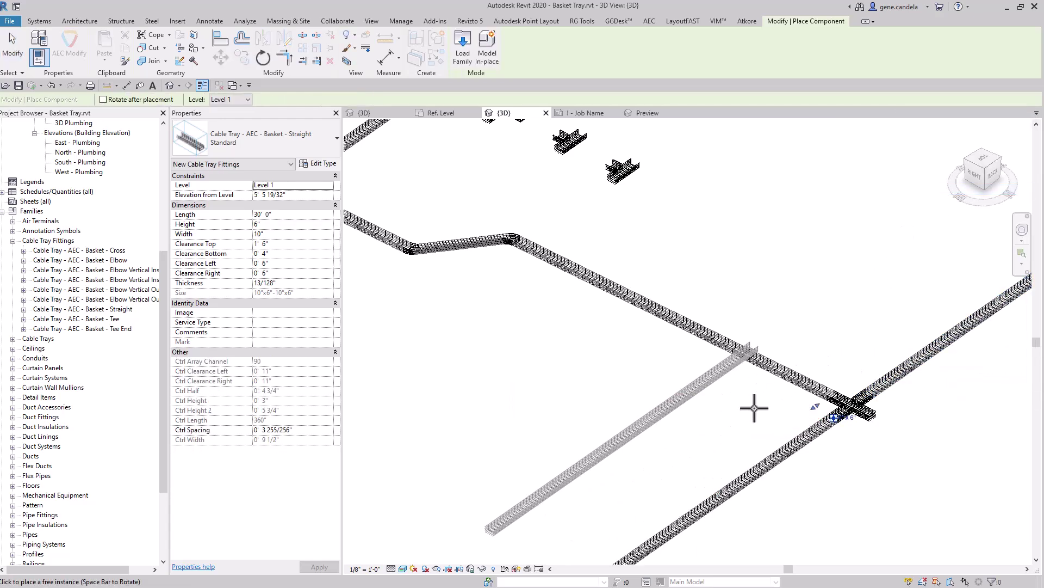
left_click(877, 416)
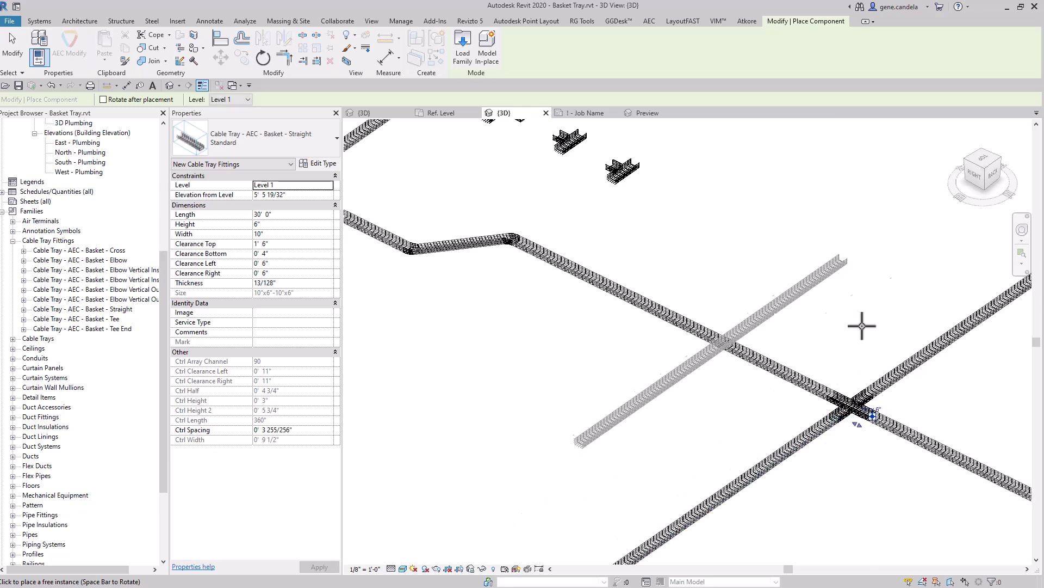
key("Escape")
Shorten the straight tray on the cross's front side branch to about 6' 9 1/2".
scroll(810, 374, "down", 1)
middle_click_drag(775, 395, 799, 374, "shift")
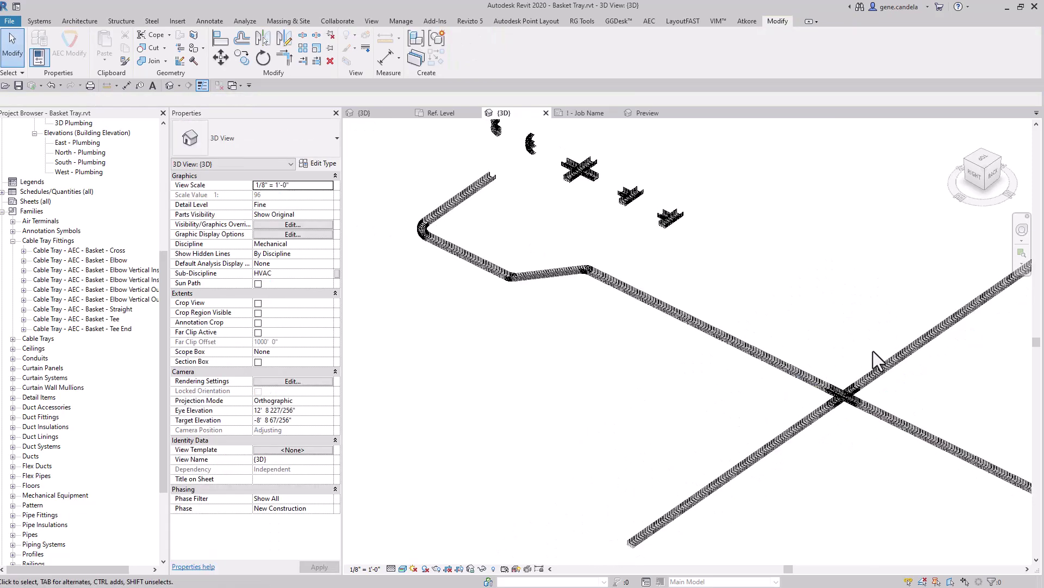
left_click(749, 461)
middle_click_drag(748, 533, 770, 504)
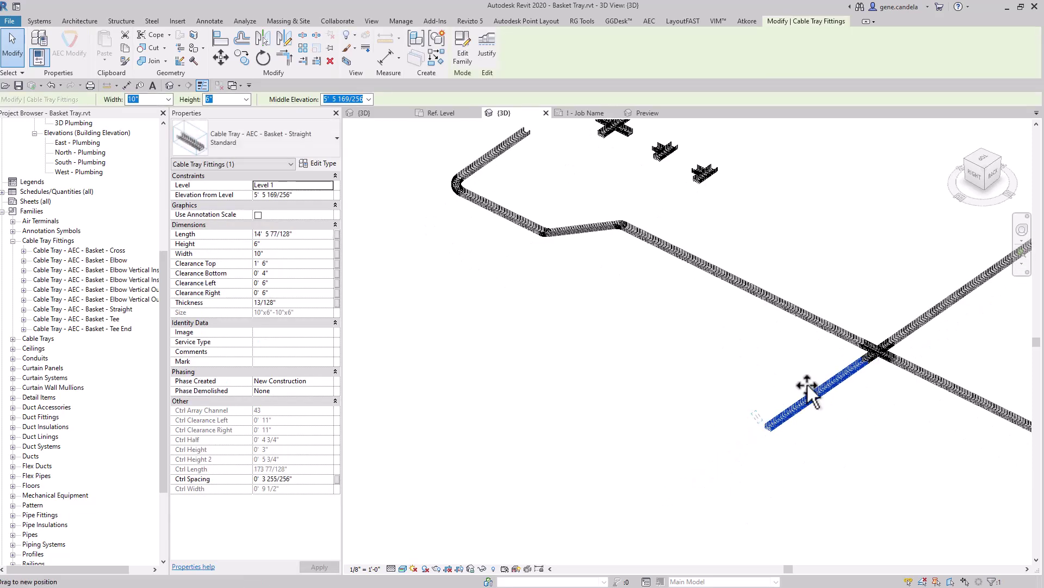
Create a similar straight tray from the shortened branch and place it on that branch's open end.
right_click(841, 382)
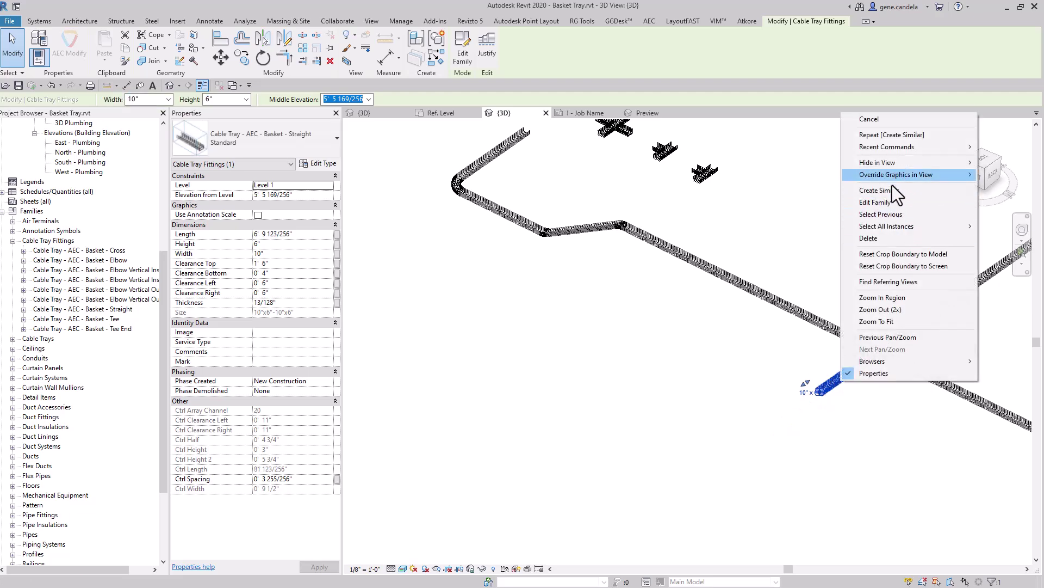
left_click(889, 190)
left_click(821, 392)
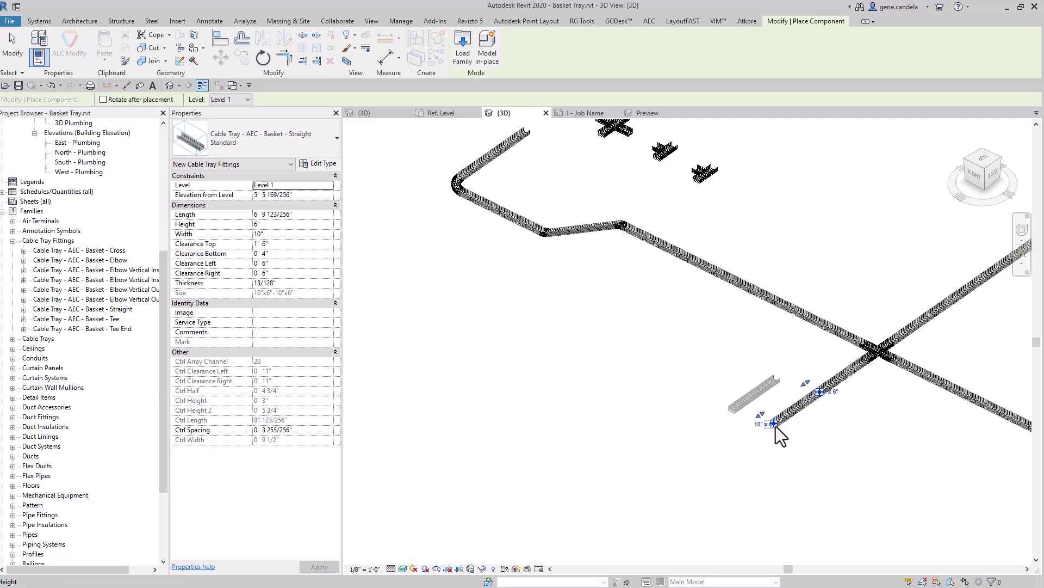
left_click(775, 426)
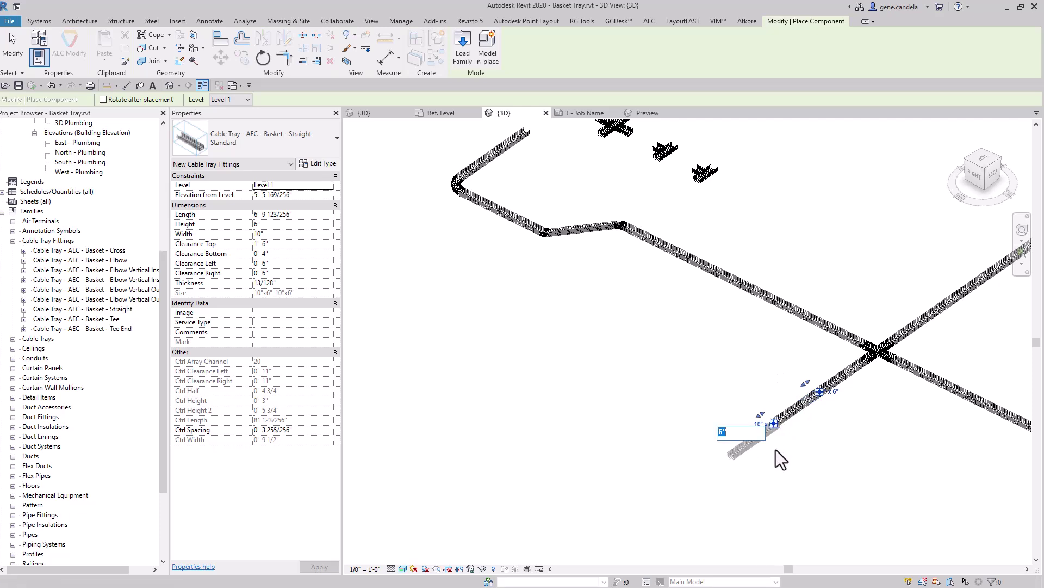
left_click(778, 449)
key("Escape")
Extend the front branch with one more similar short straight tray at its new open end.
left_click(807, 402)
right_click(807, 403)
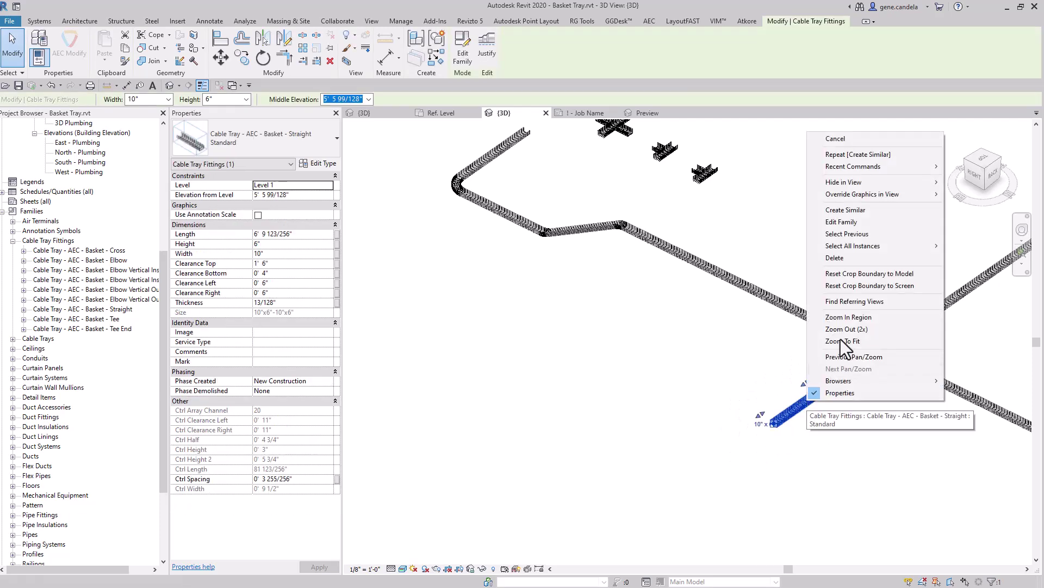
left_click(861, 207)
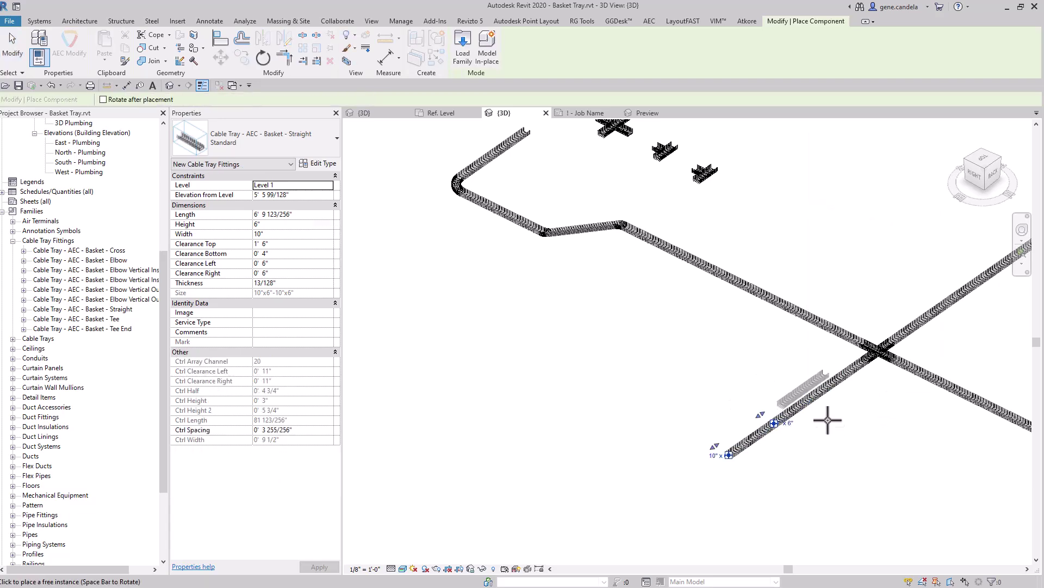
key("Escape")
Delete the two extra short straight trays added beyond the shortened front branch.
left_click(798, 406)
left_click(812, 414, "ctrl")
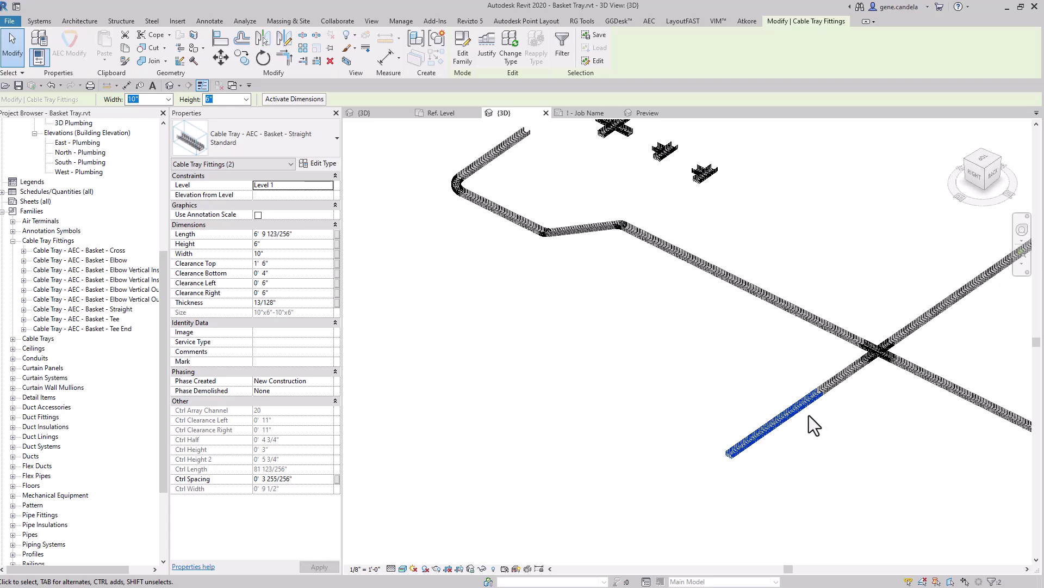
key("Delete")
Create a similar basket tee fitting and place it on the open end of the shortened front branch.
middle_click_drag(751, 397, 747, 436)
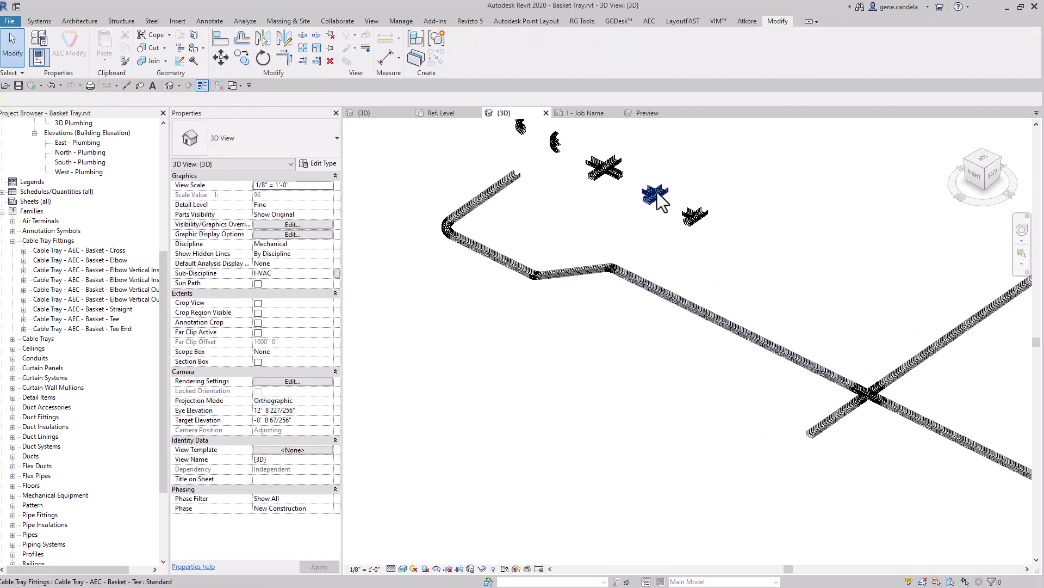
right_click(658, 200)
left_click(680, 271)
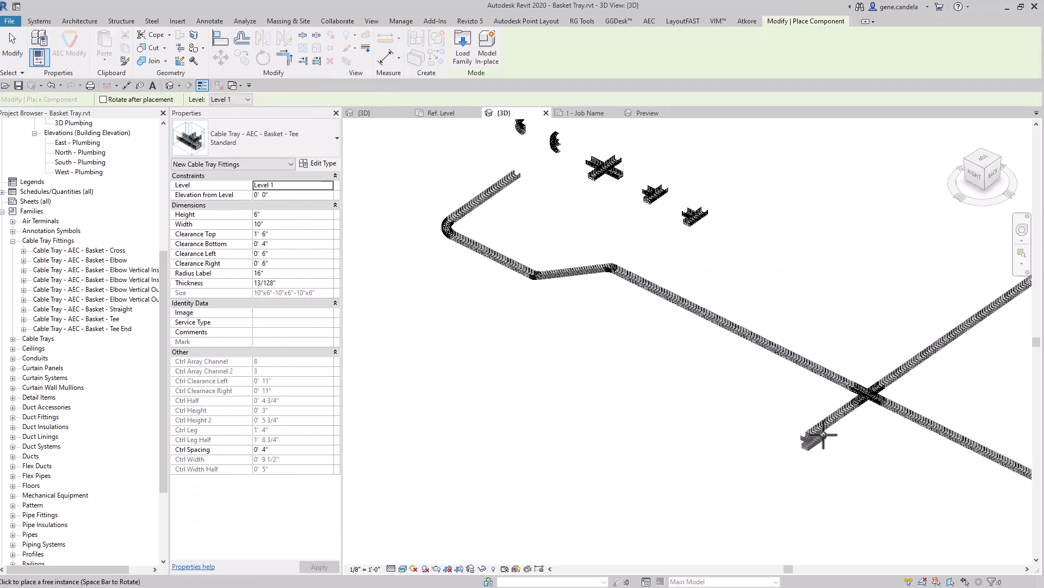
scroll(810, 435, "up", 2)
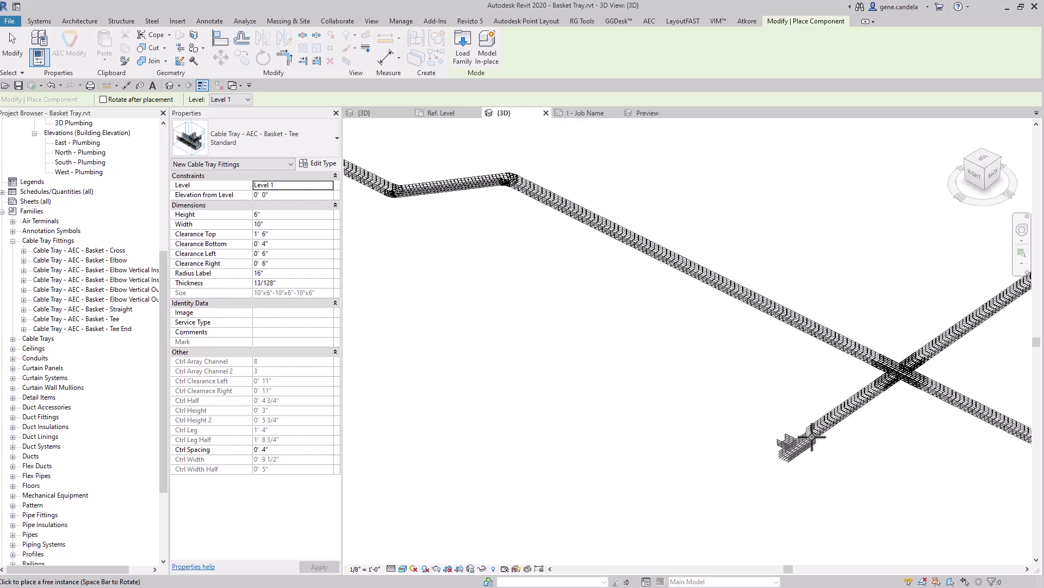
left_click(800, 452)
key("Escape")
key("Escape")
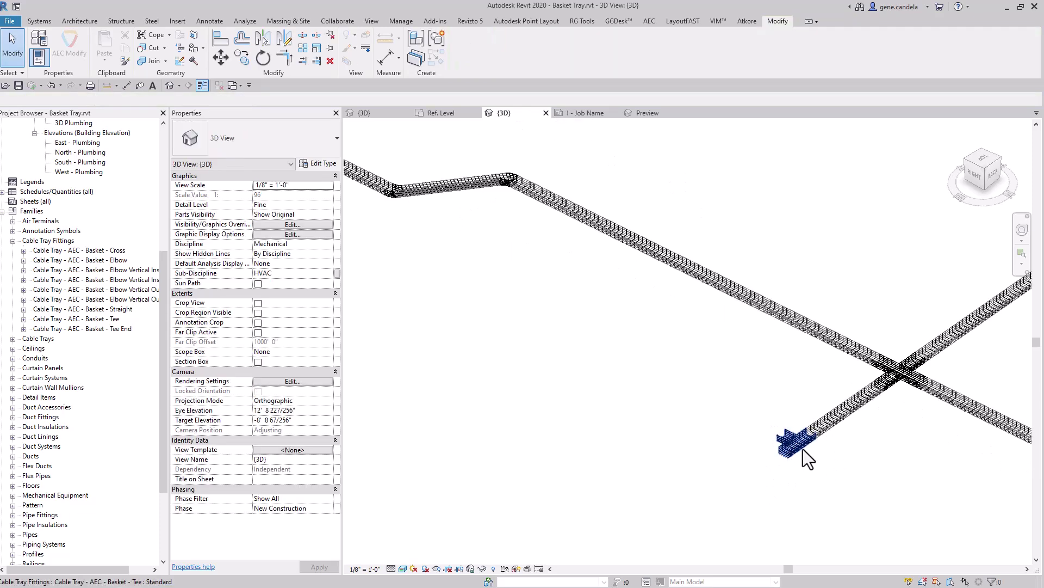
Create a similar basket tee end fitting and place it on the open end of the main run's last straight tray.
scroll(807, 451, "down", 2)
middle_click_drag(807, 451, 538, 363)
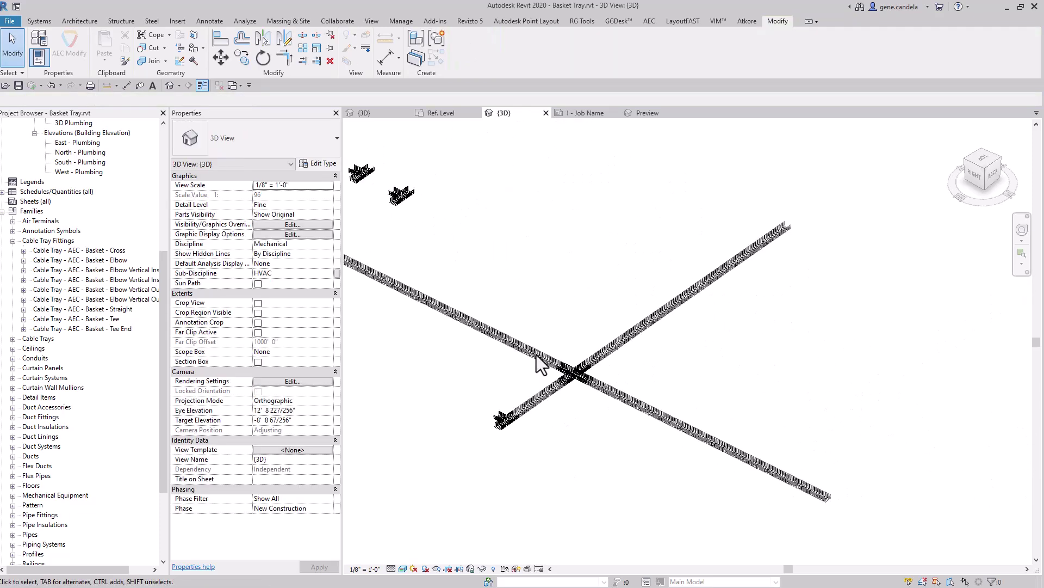
right_click(407, 202)
left_click(462, 272)
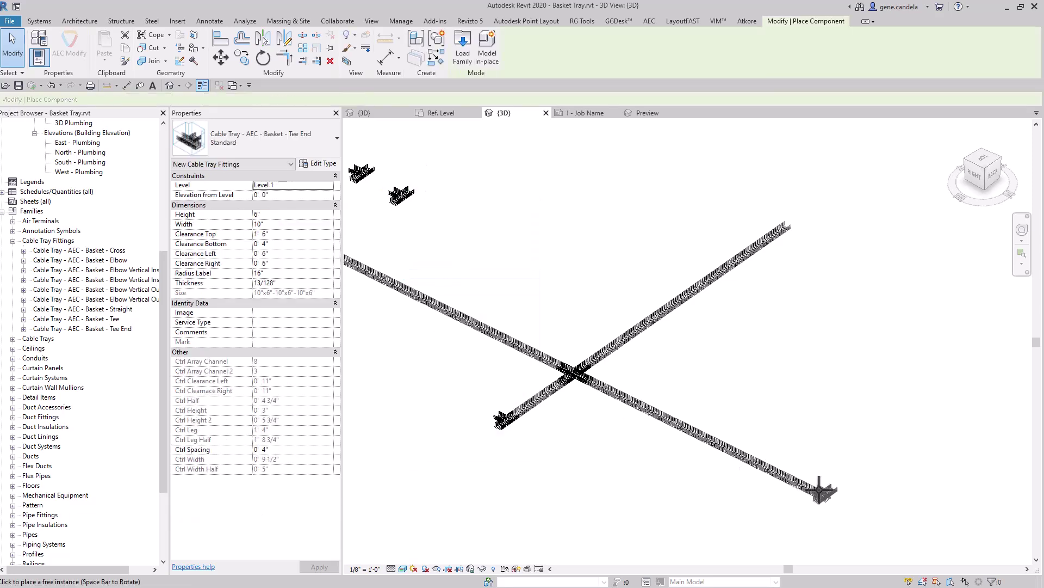
key("Escape")
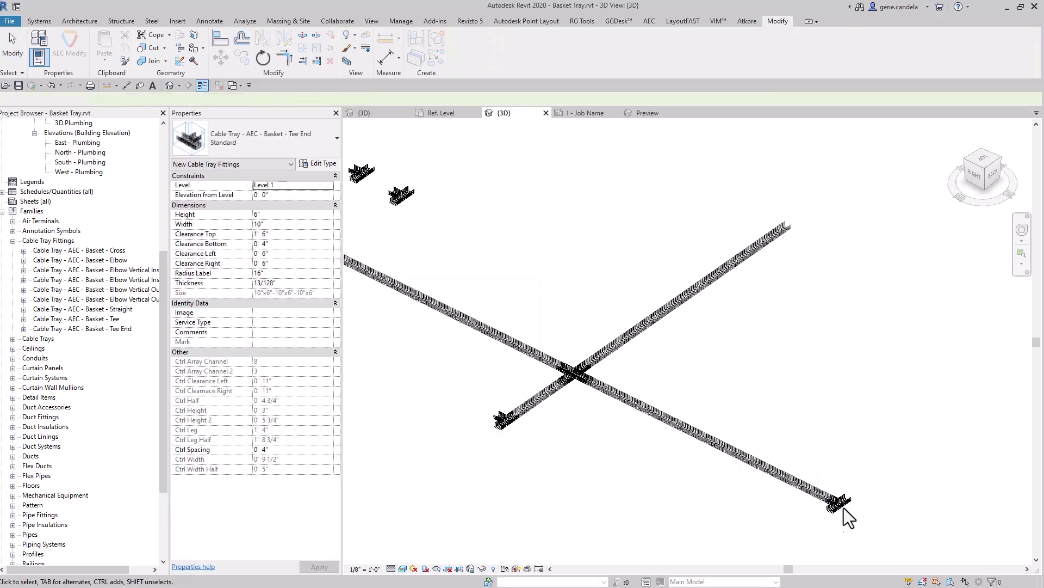
Review the complete basket cable tray run and the sample fittings from several angles.
scroll(837, 511, "up", 2)
scroll(837, 511, "down", 3)
middle_click_drag(829, 453, 851, 435)
middle_click_drag(744, 473, 789, 435, "shift")
middle_click_drag(639, 425, 713, 431)
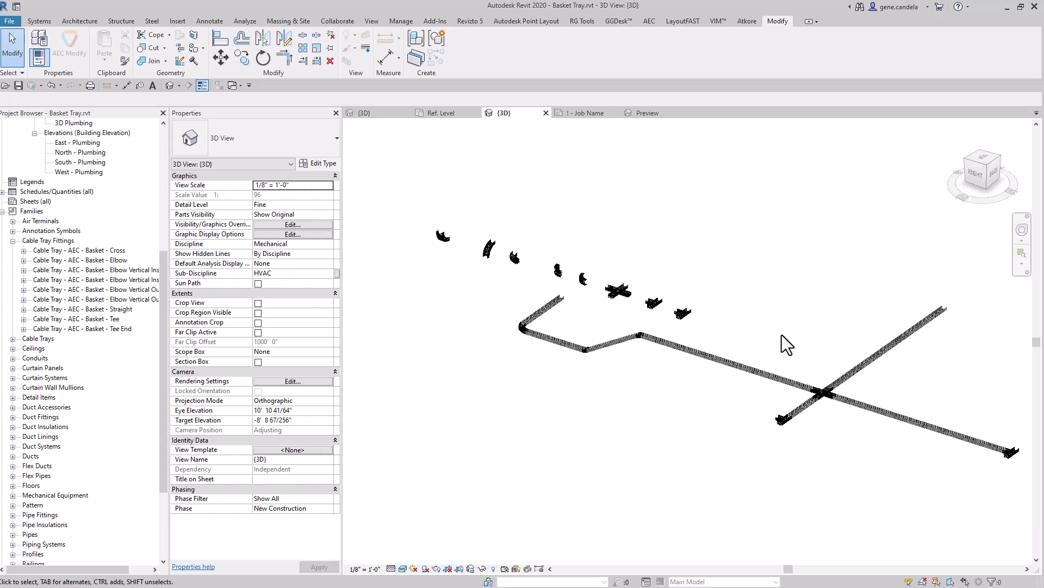
middle_click_drag(709, 407, 680, 408, "shift")
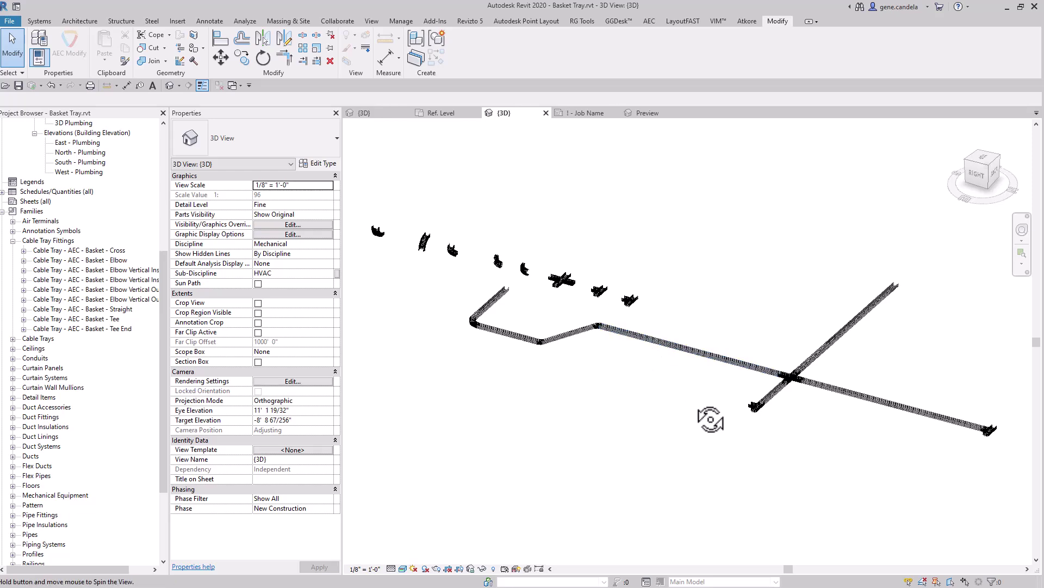
middle_click_drag(710, 418, 693, 403, "shift")
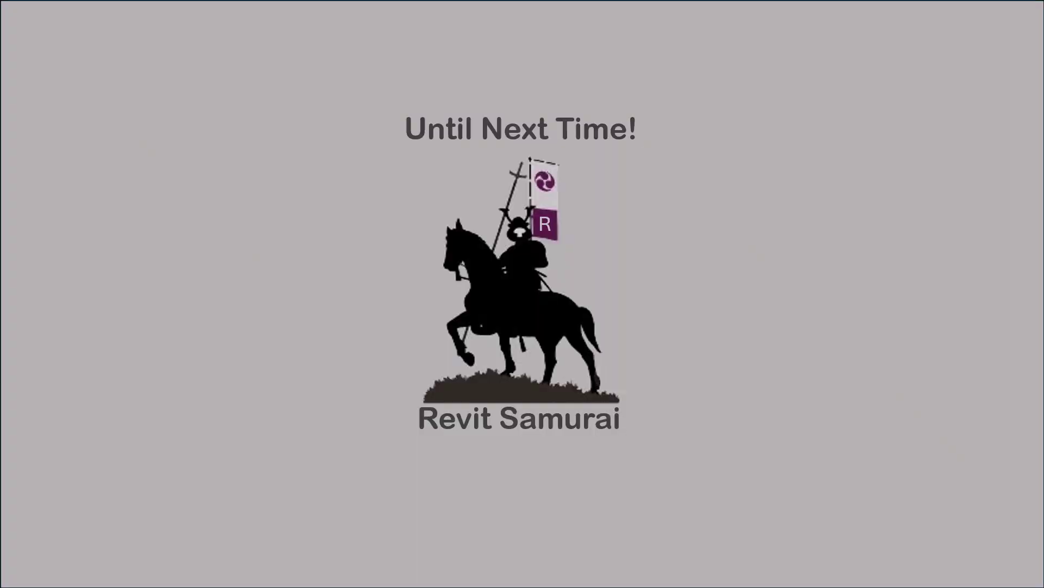